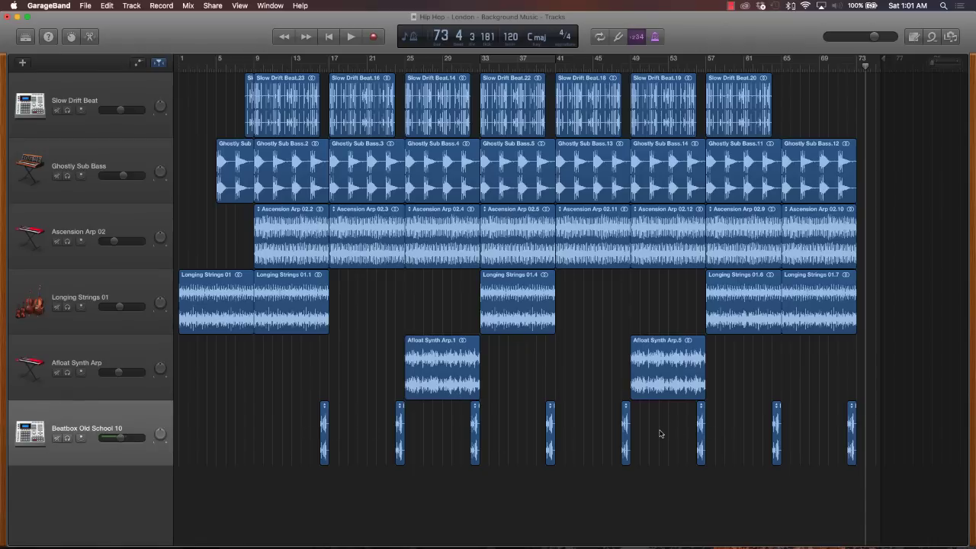
Move the playhead back to bar 1 of the Hip Hop - London project.
key("Return")
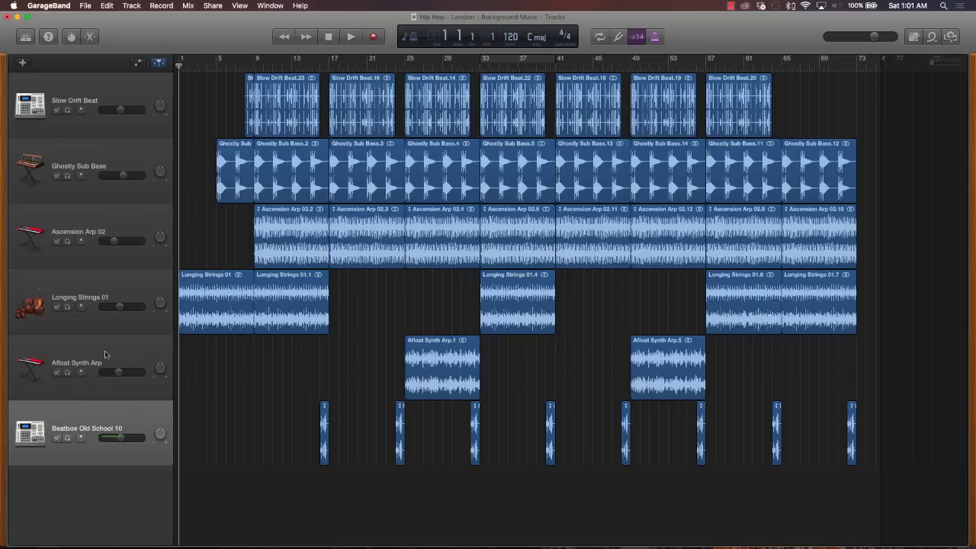
Rename the Slow Drift Beat track to Drums.
double_click(79, 101)
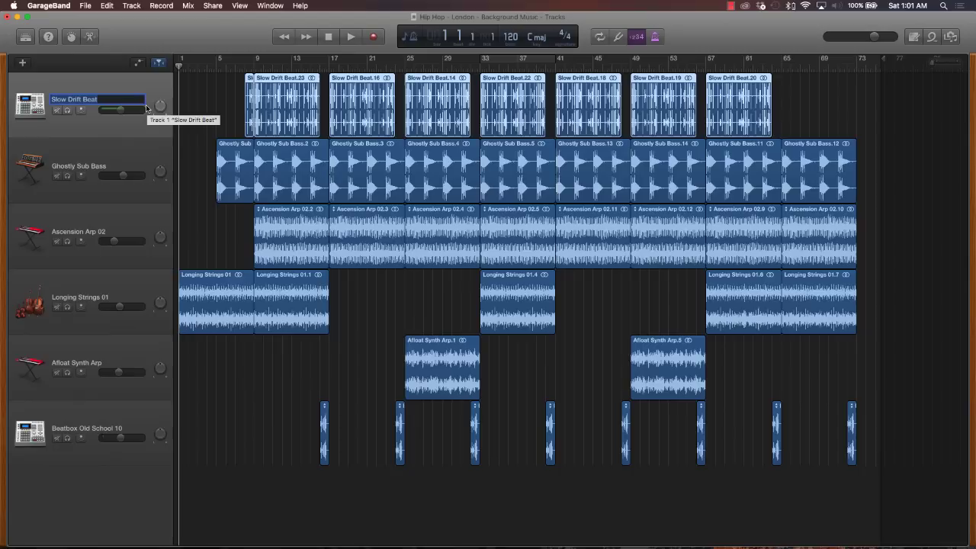
type("Drums")
key("Return")
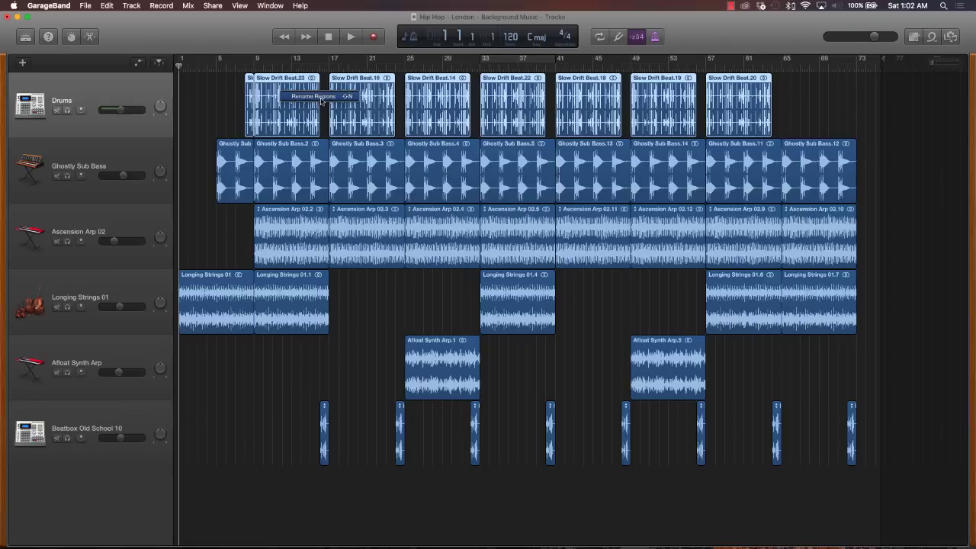
Name all of the drum track's regions Drums, then deselect them.
key("shift+n")
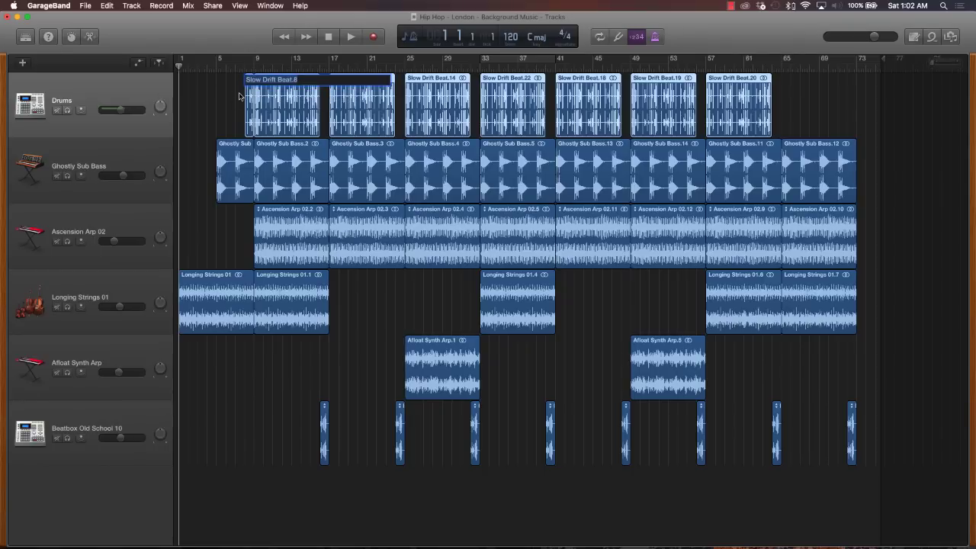
type("Drums")
key("Return")
left_click(178, 119)
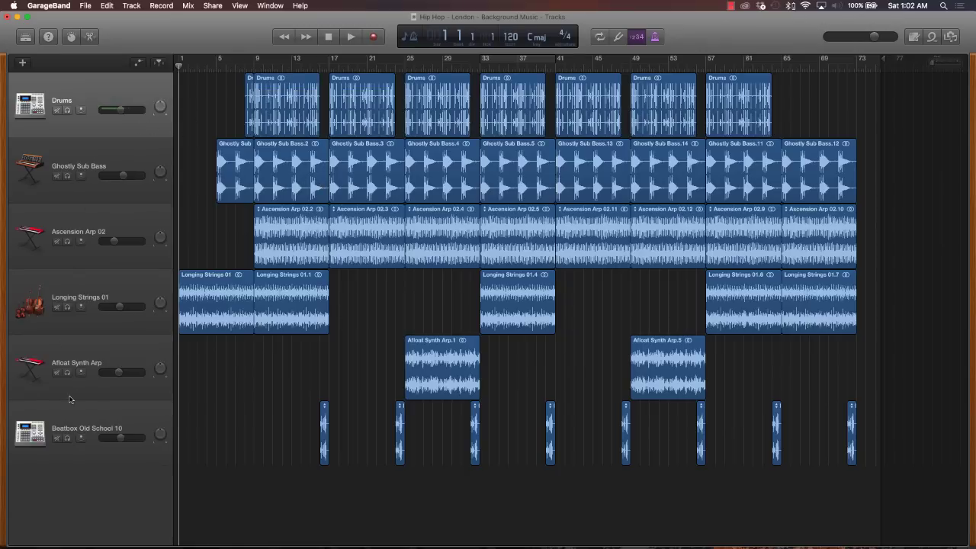
Retitle the Ghostly Sub Bass track as Bassline, then label every one of its regions Bassline.
left_click(70, 158)
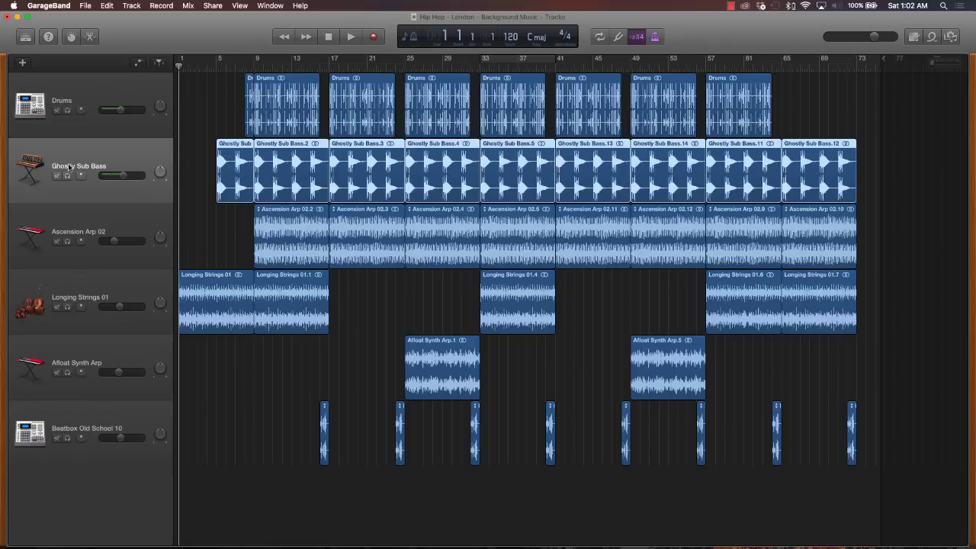
double_click(70, 166)
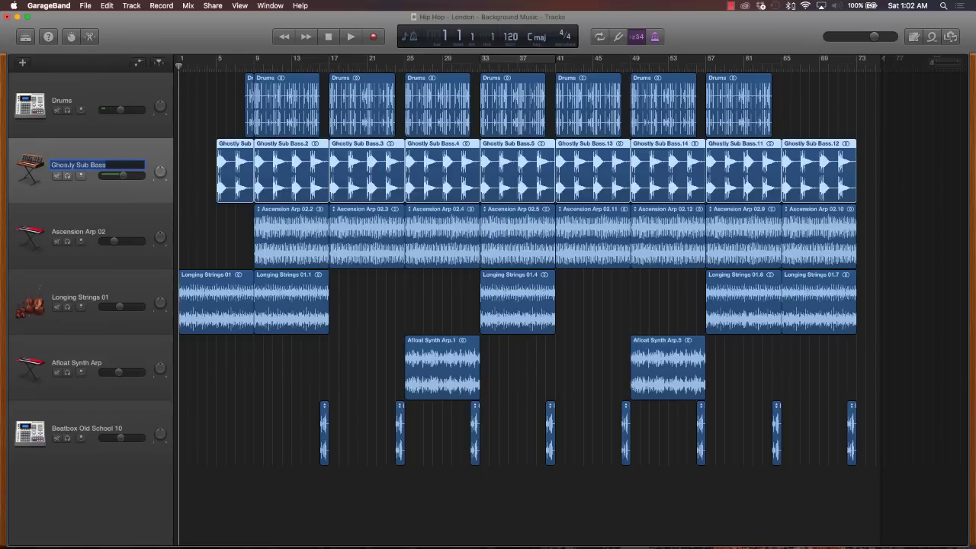
type("Bassline")
key("Escape")
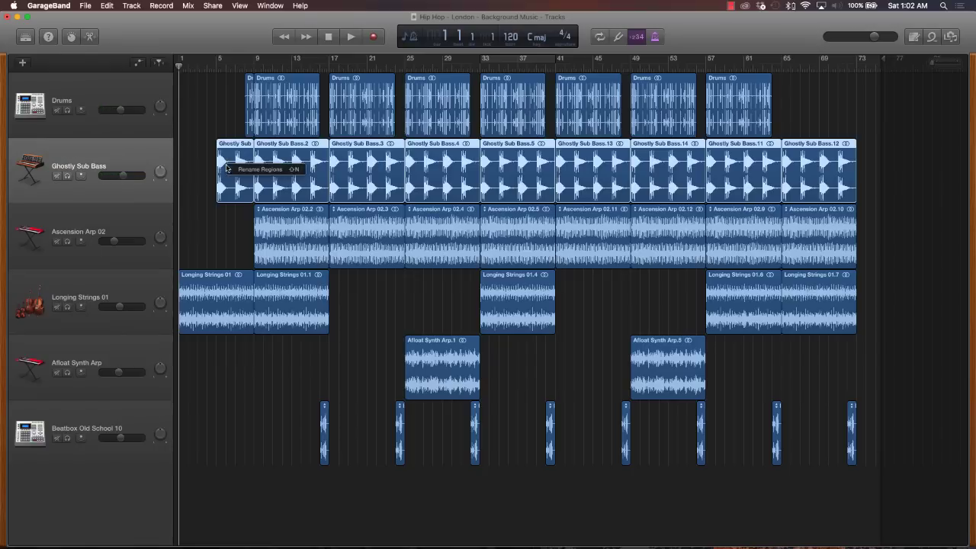
double_click(86, 165)
type("B")
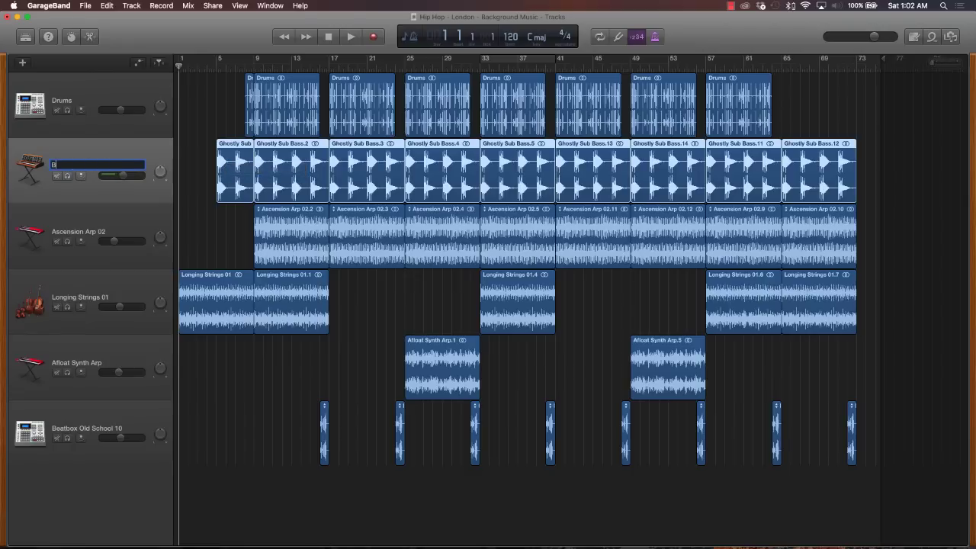
type("assline")
key("Return")
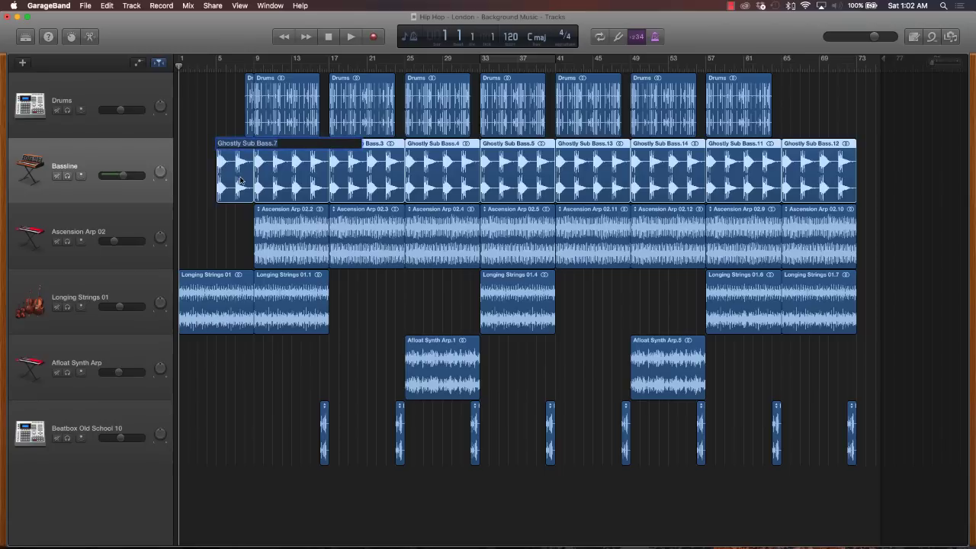
type("Bassline")
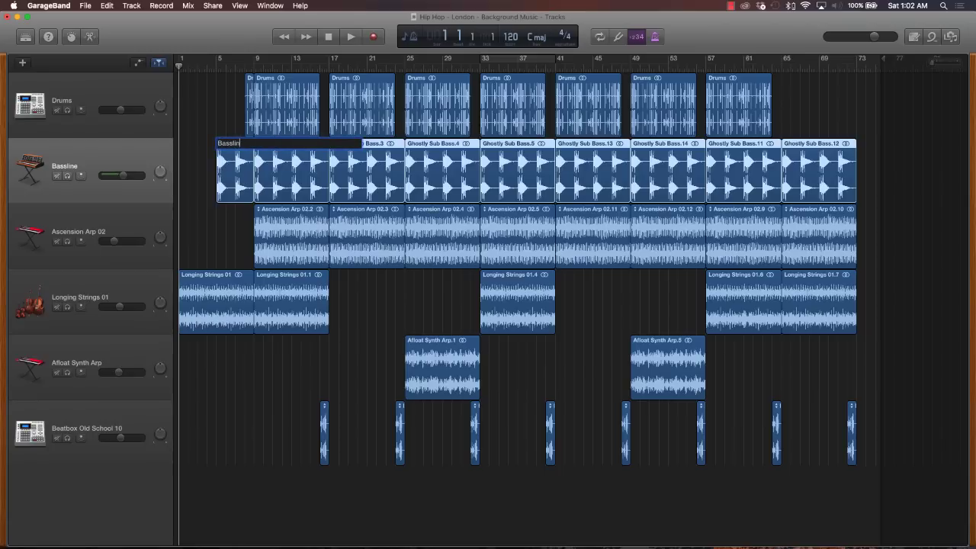
key("Return")
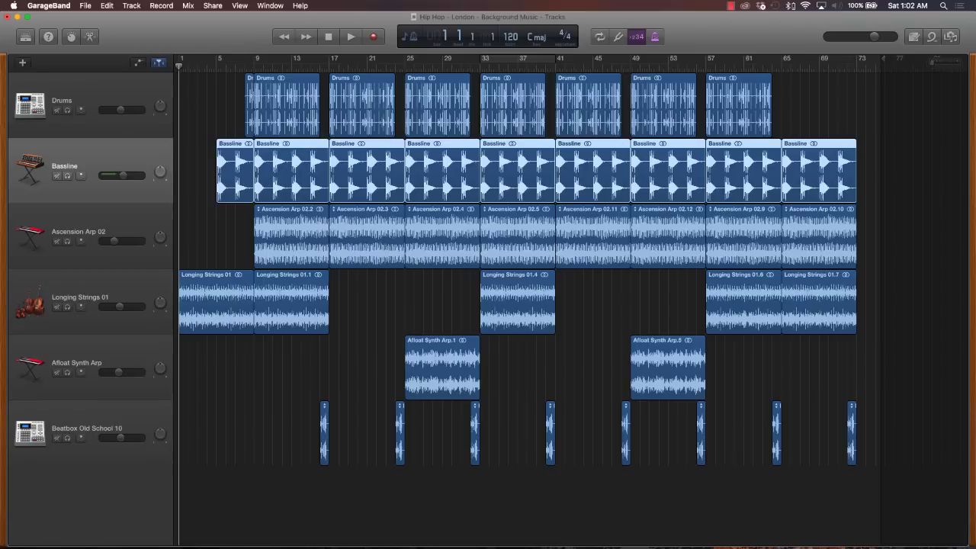
Rename the Ascension Arp 02 track to Arp 1 and number its regions from Arp 1.
double_click(89, 230)
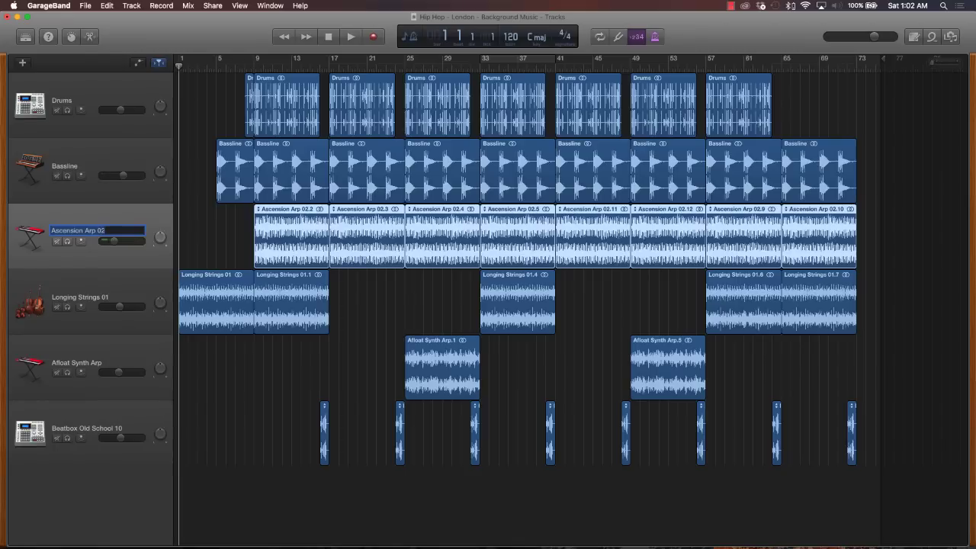
type("Arp 1")
key("Return")
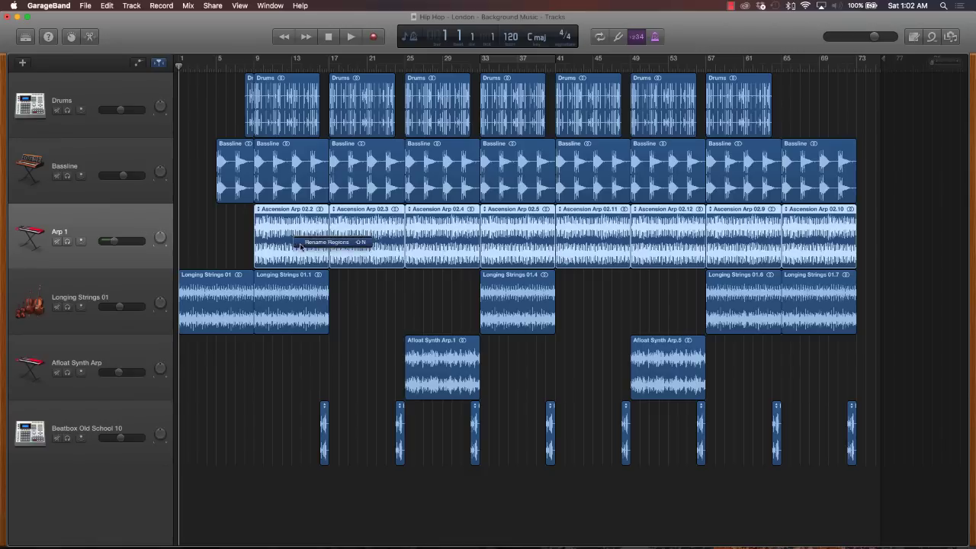
key("super+j")
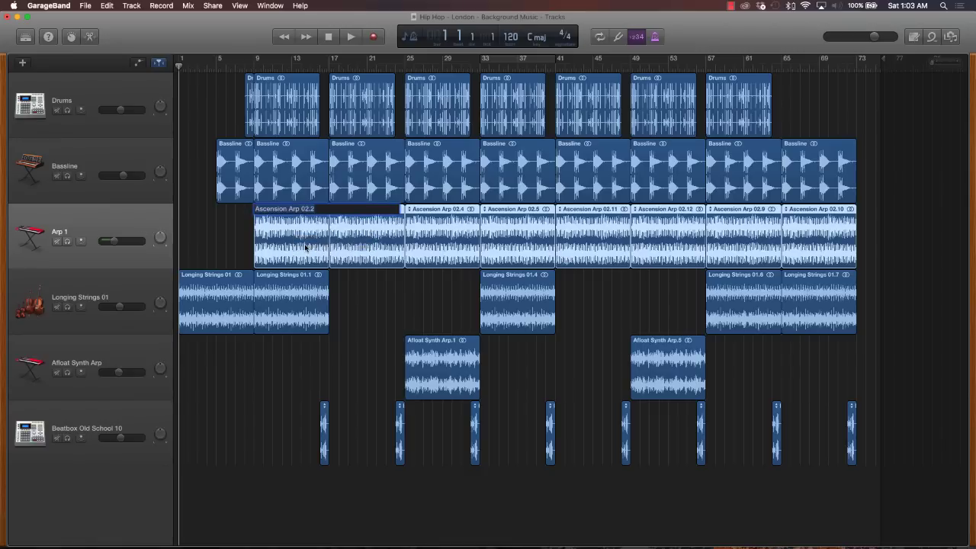
type("Arp")
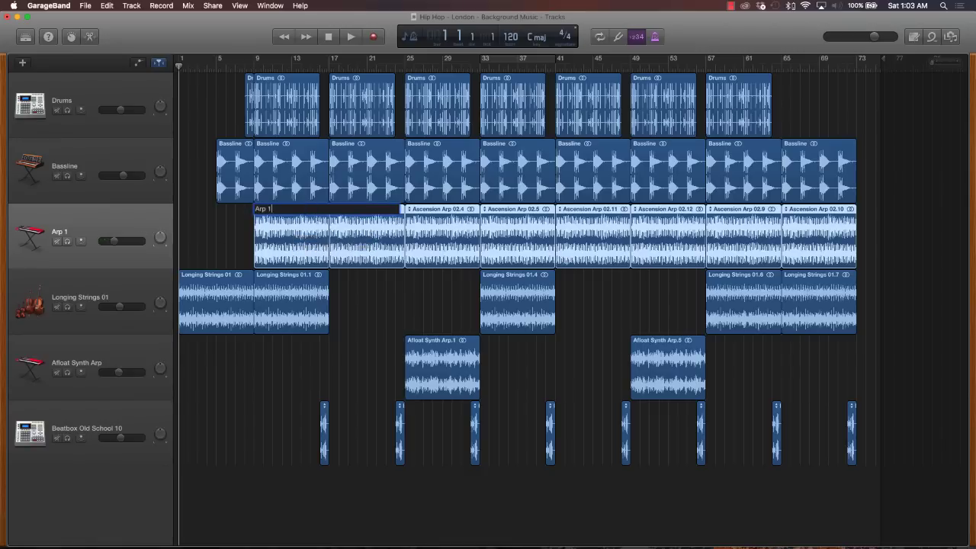
type(" 1")
key("Return")
Rename the Afloat Synth Arp track to Arp 2, with regions named Arp 2 and Arp 3.
left_click(117, 362)
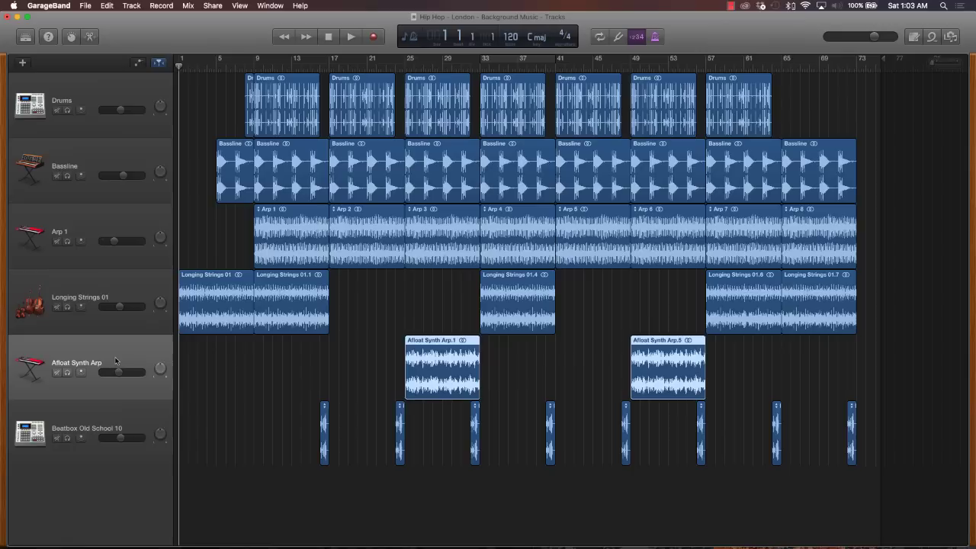
double_click(88, 363)
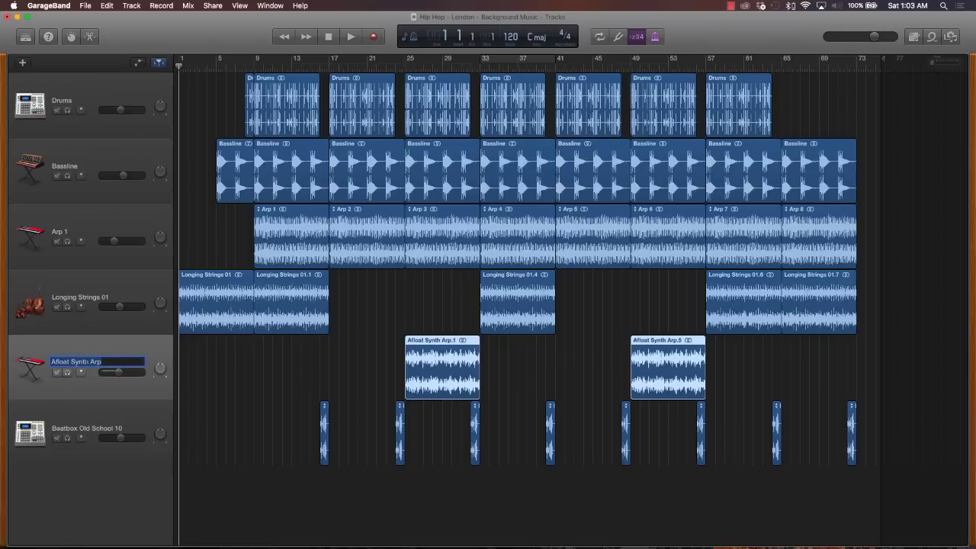
type("Arp 2")
key("Return")
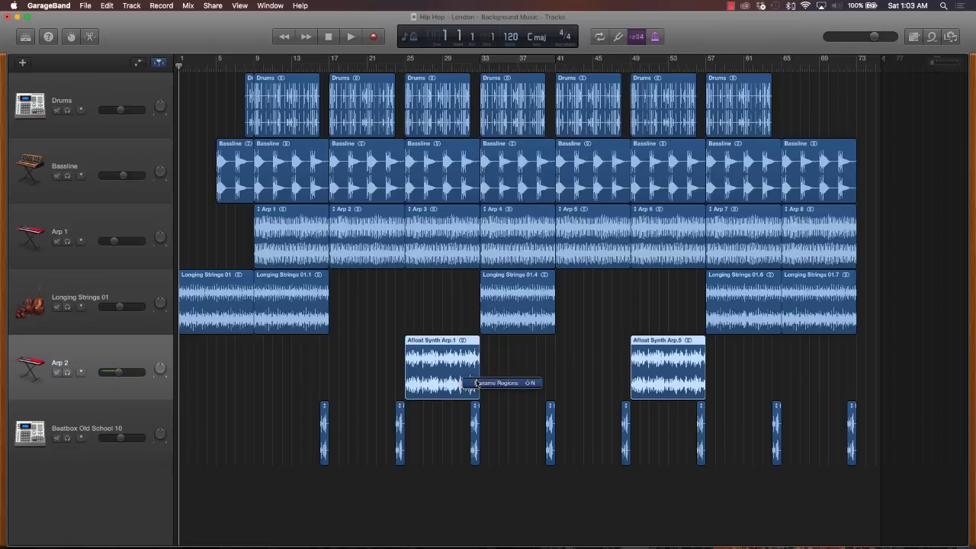
key("shift+n")
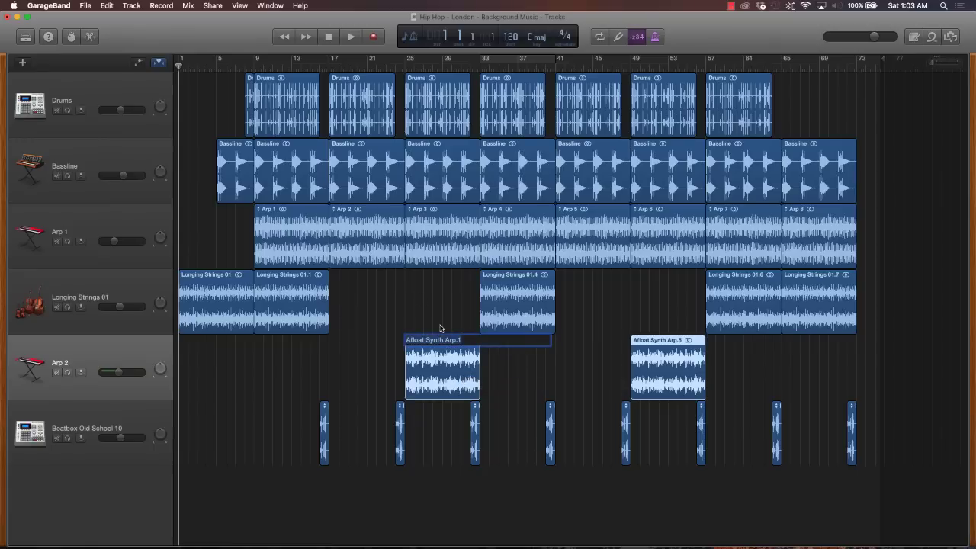
type("A")
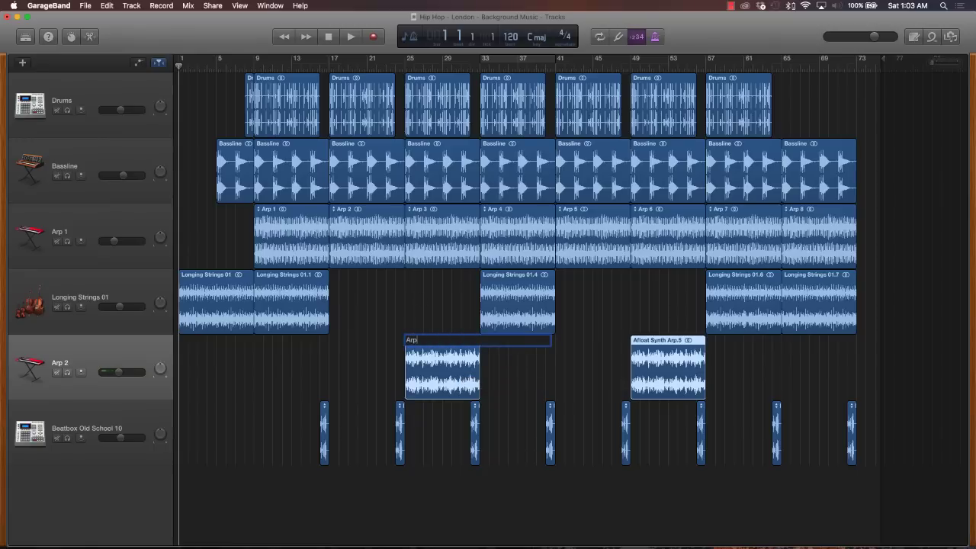
type("rp")
key("Return")
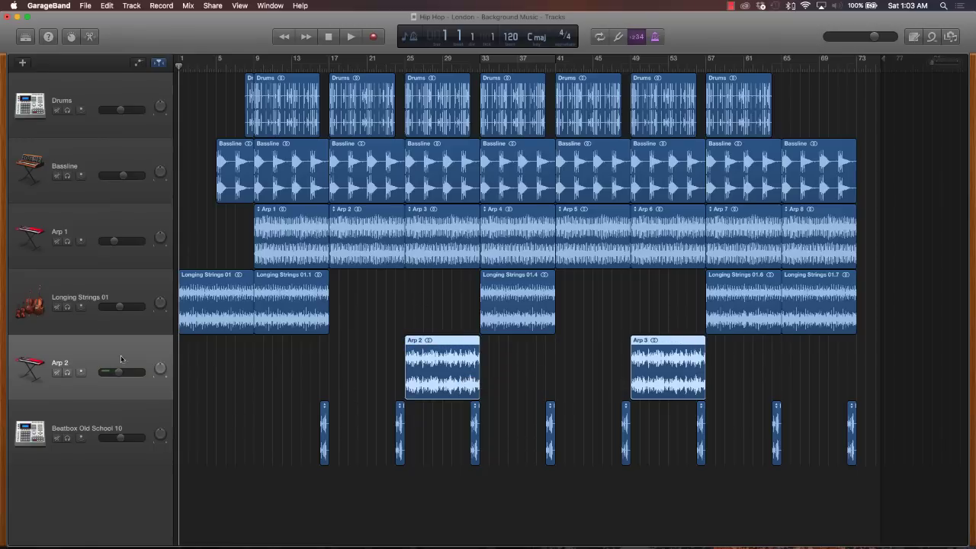
Rename the Longing Strings 01 track to Strings, correcting the 'Stringds' typo.
right_click(83, 290)
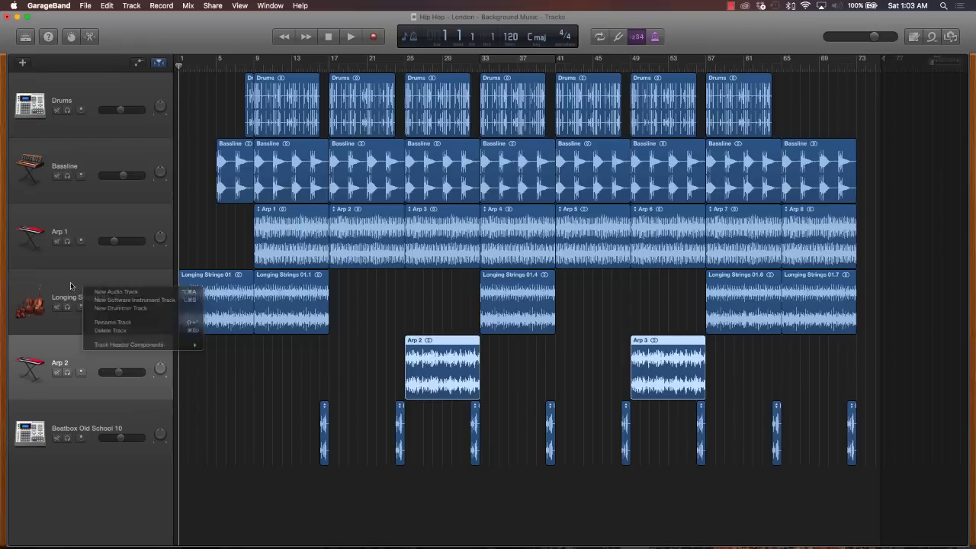
left_click(113, 322)
type("S")
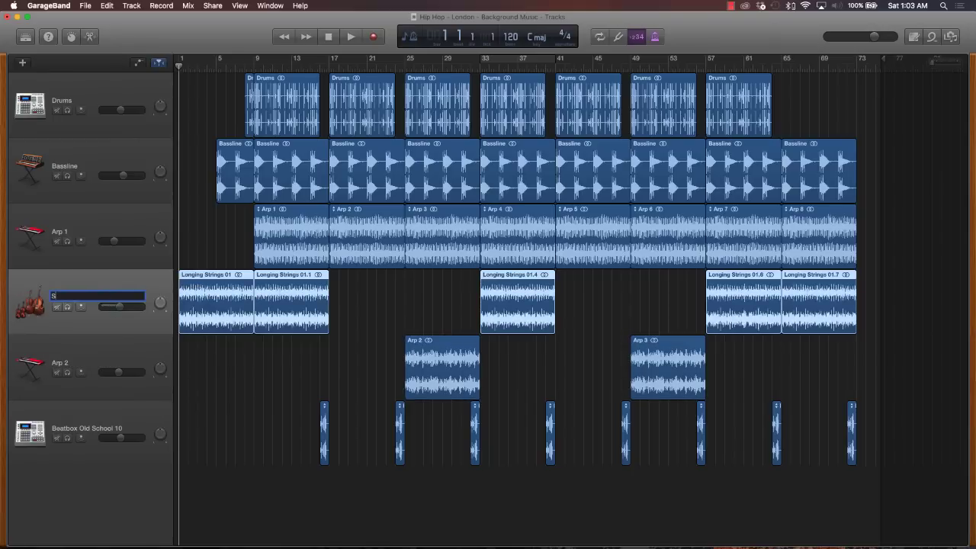
type("tringds")
key("Return")
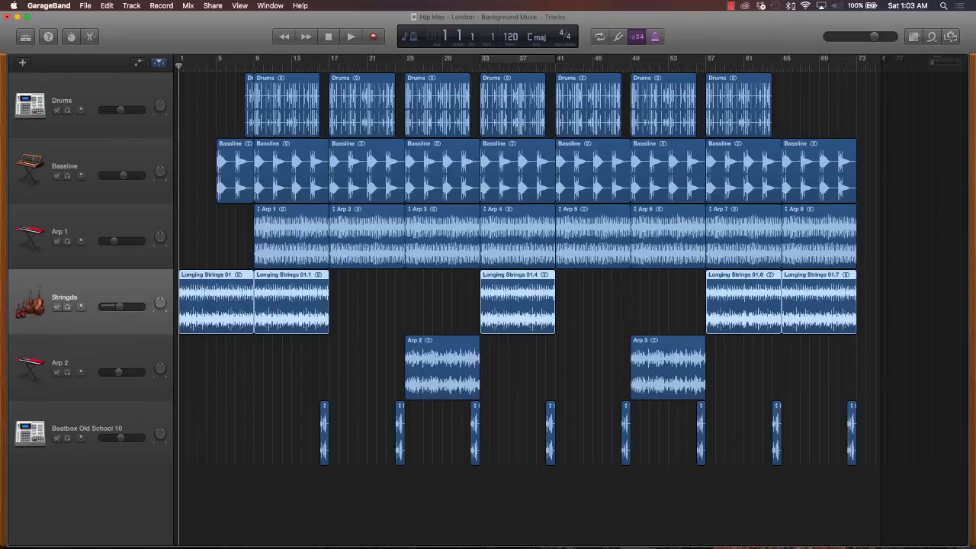
double_click(72, 298)
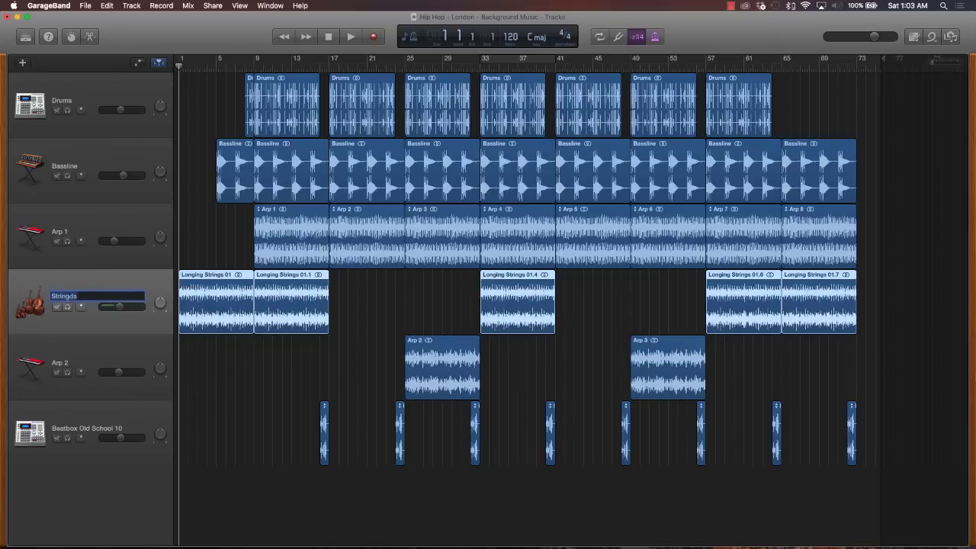
key("BackSpace")
key("Return")
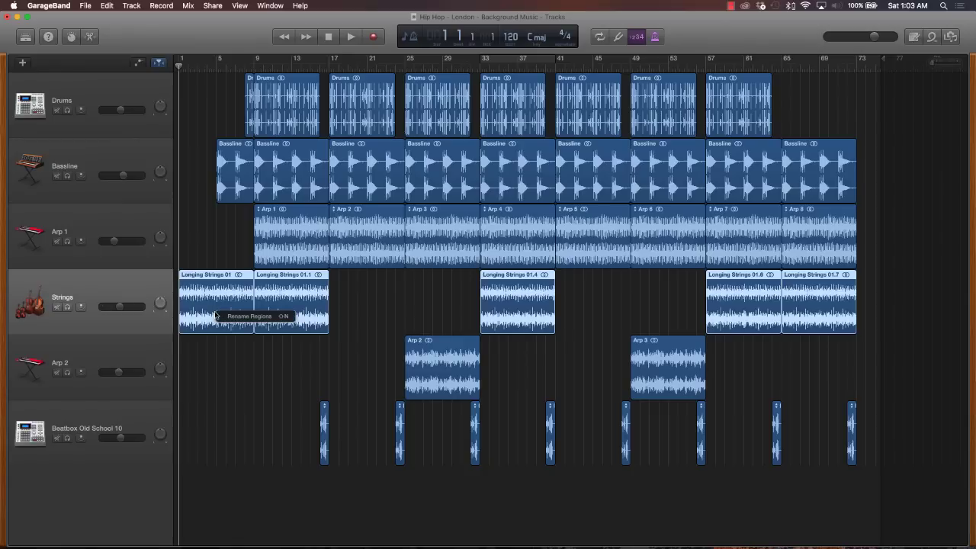
Join the first two Longing Strings regions and name the string regions 'Sttrings'.
key("super+j")
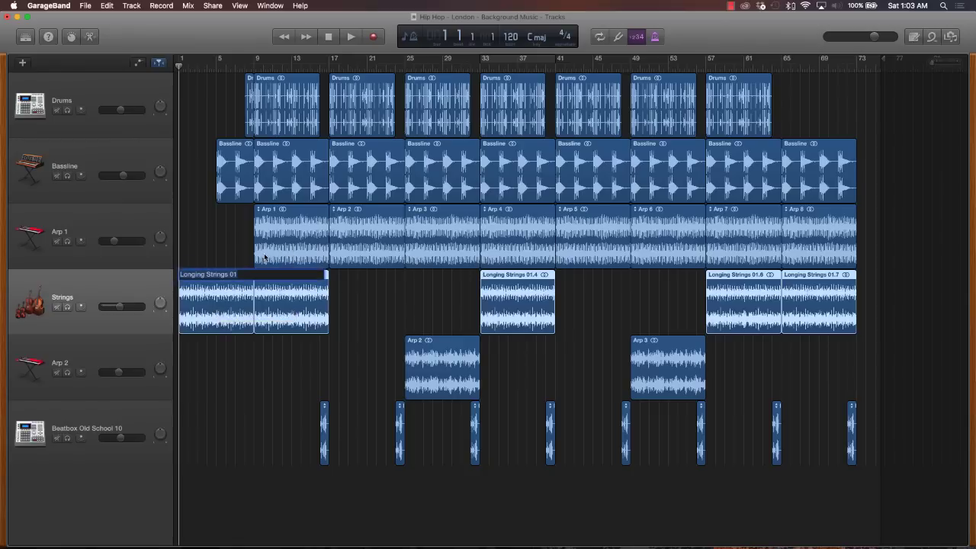
type("Sttrings")
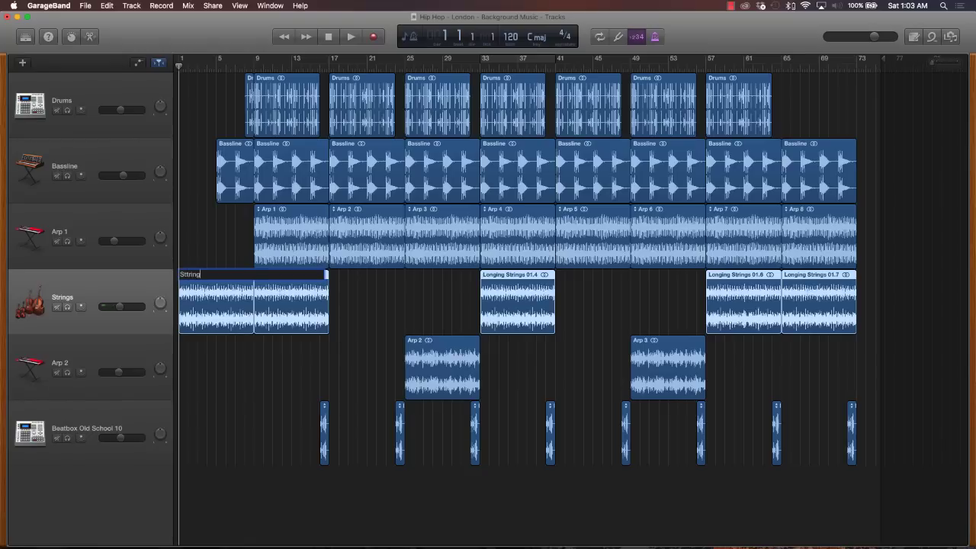
key("Return")
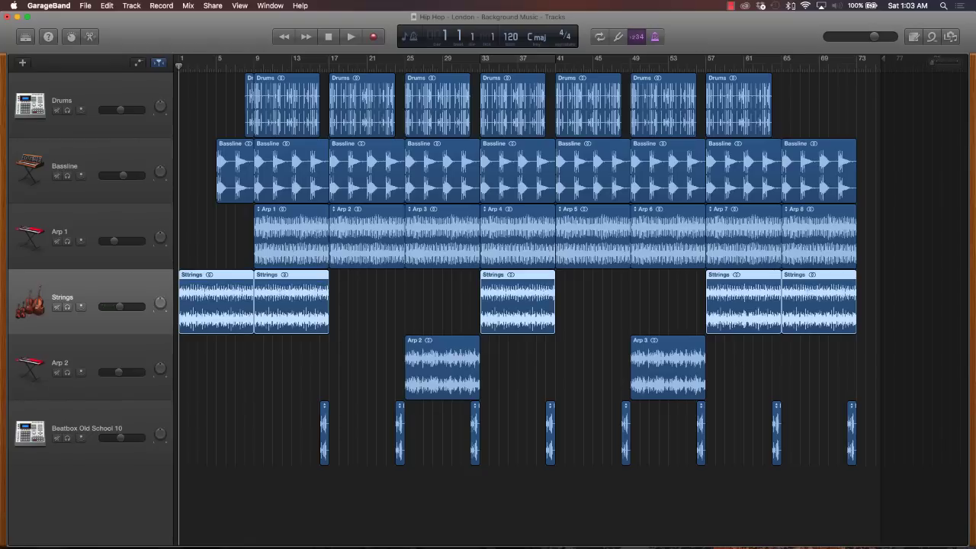
Rename the Beatbox Old School 10 track and all its regions to Fill.
double_click(84, 429)
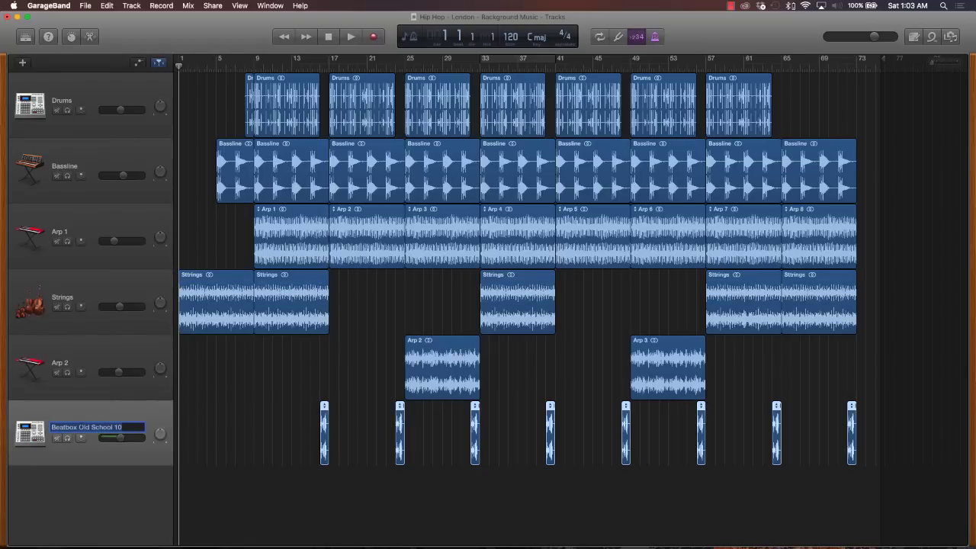
type("Fill")
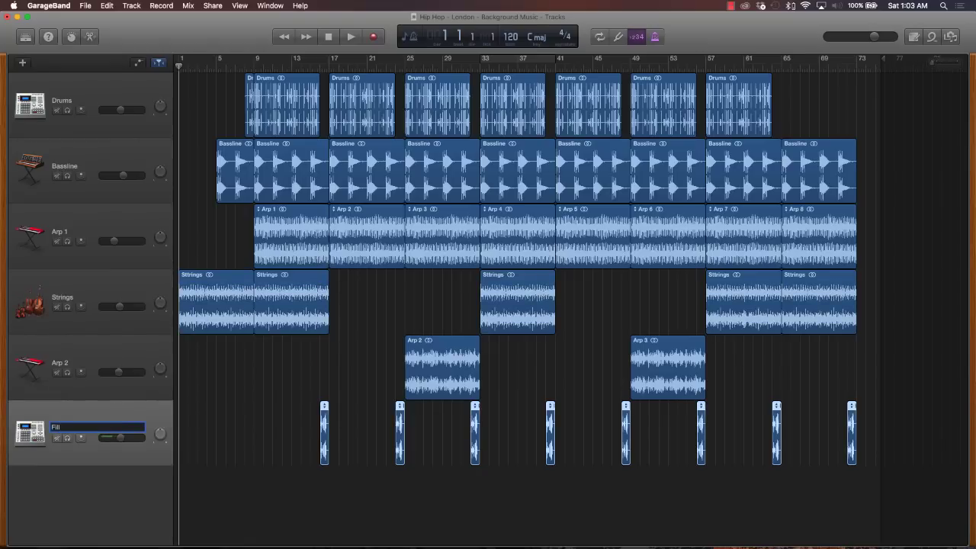
key("Return")
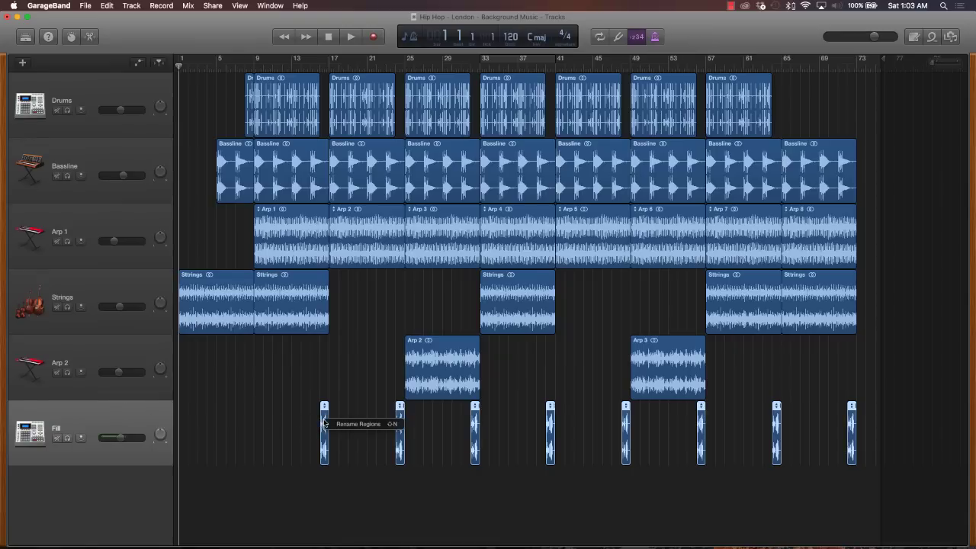
key("shift+n")
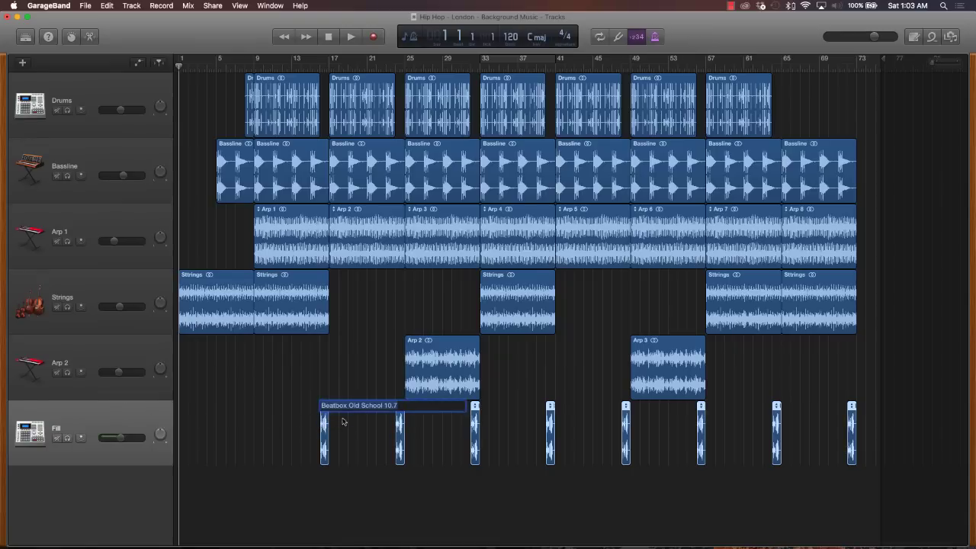
type("Fill")
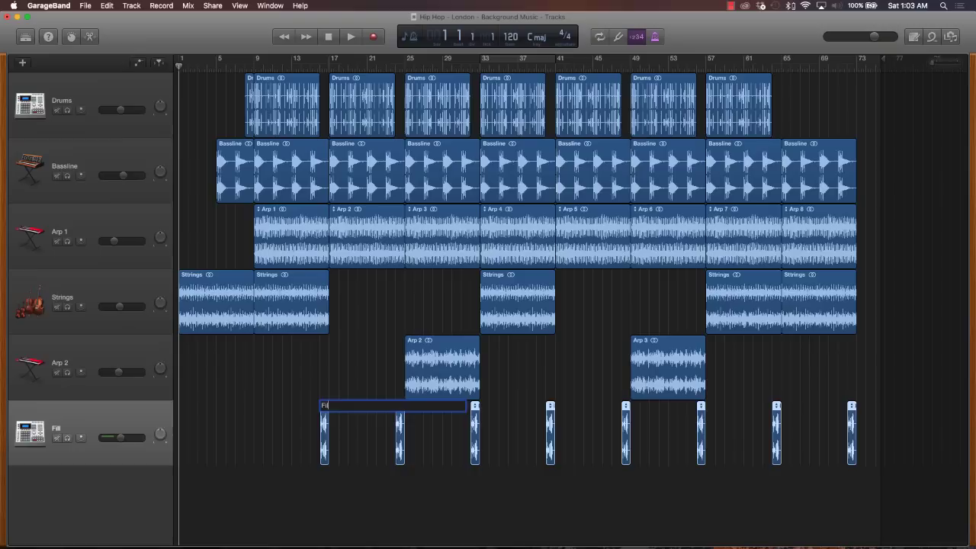
key("Return")
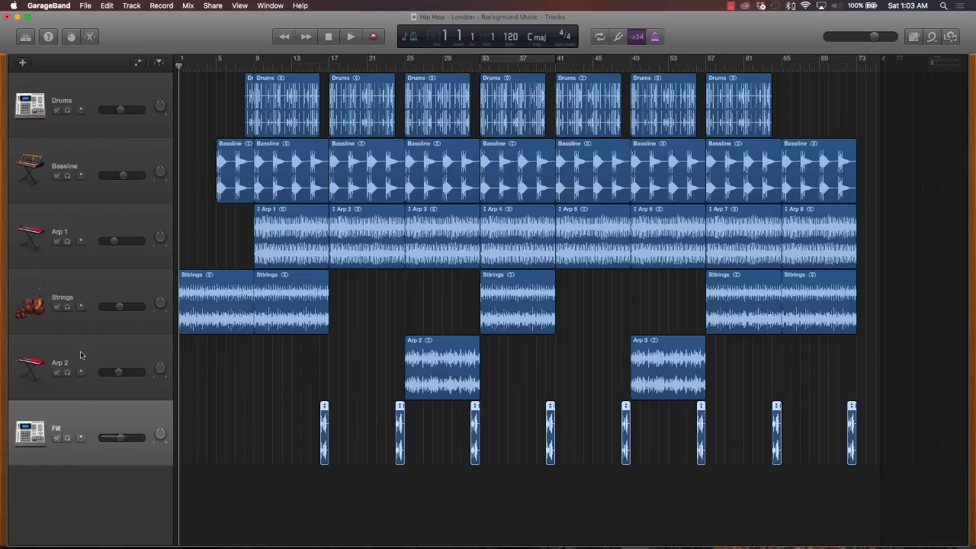
Drag Arp 2 above Strings so tracks read Drums, Bassline, Arp 1, Arp 2, Strings, Fill.
left_click(93, 224)
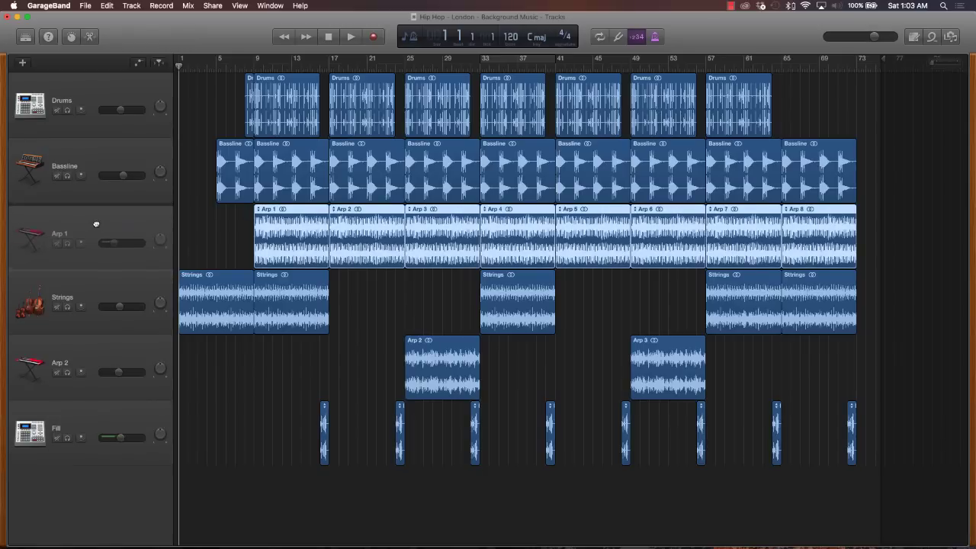
left_click(98, 93)
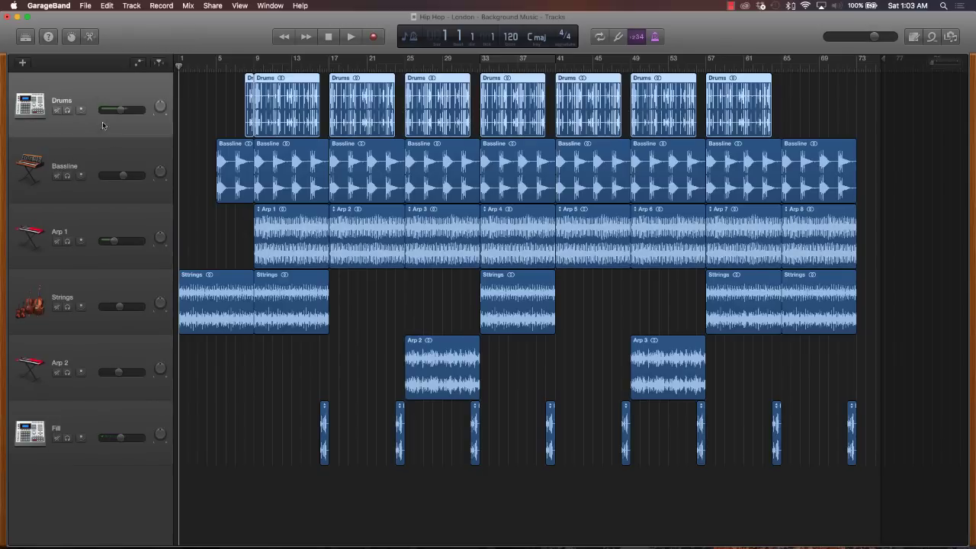
left_click(120, 150)
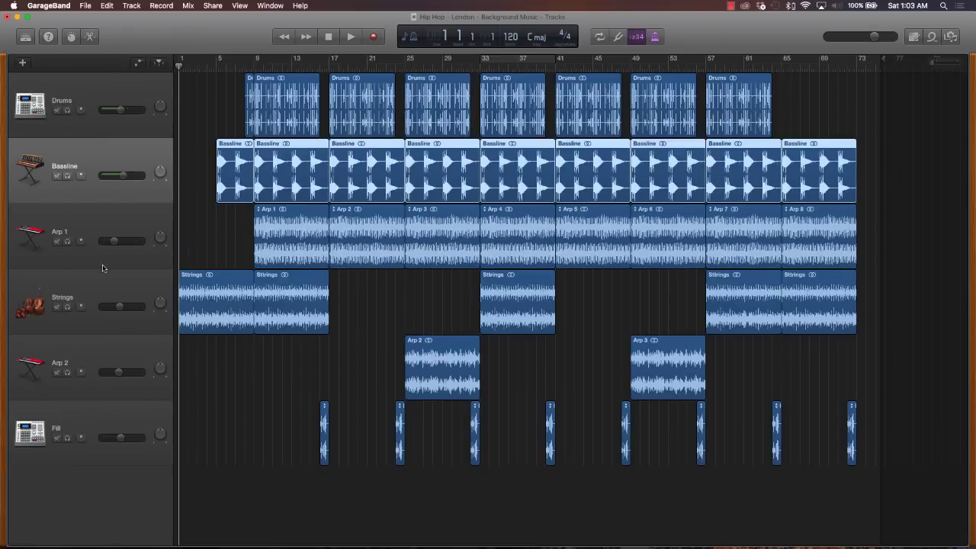
left_click_drag(86, 347, 86, 289)
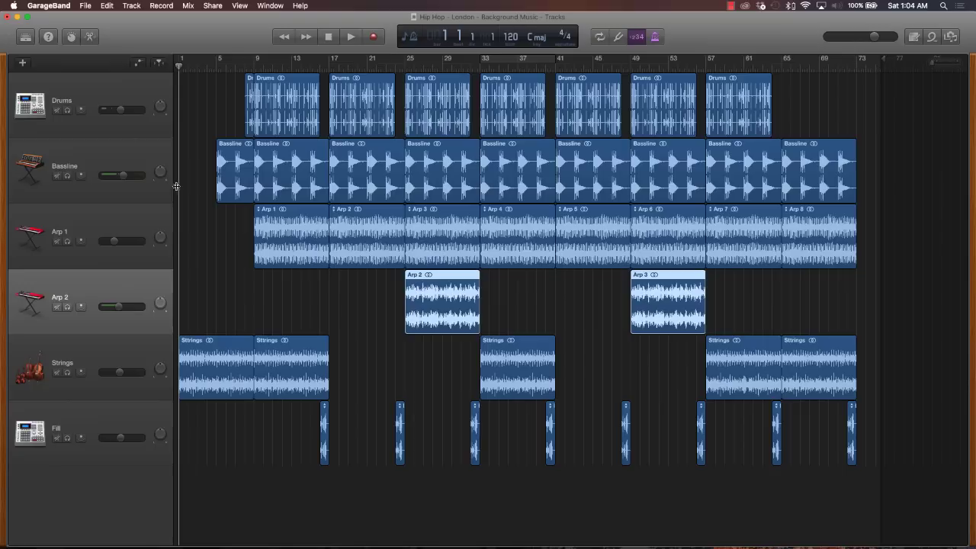
left_click(234, 281)
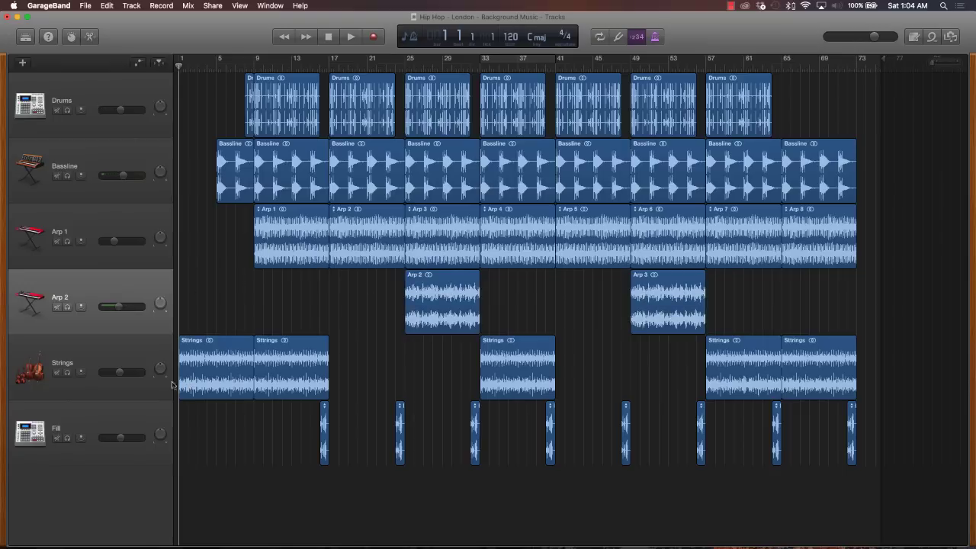
left_click(108, 351)
left_click(389, 382)
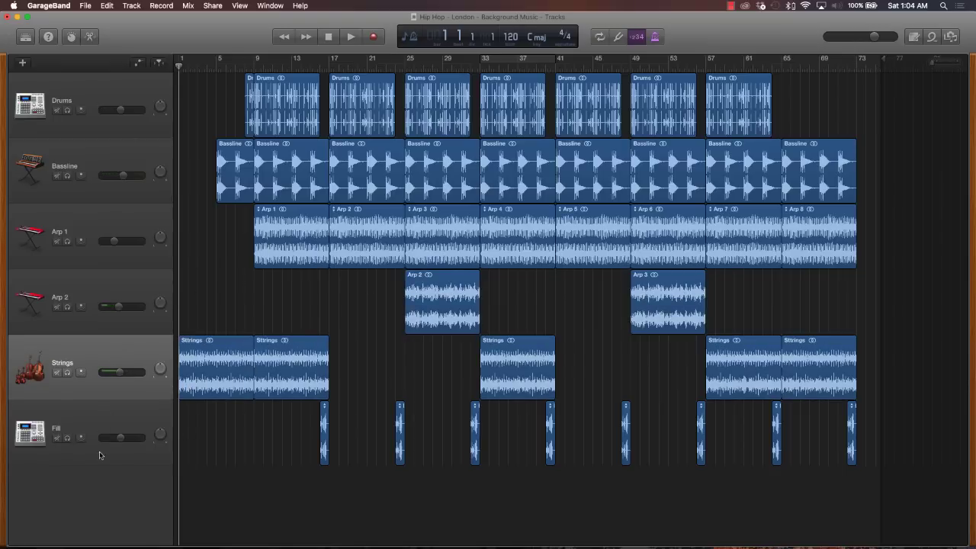
left_click(90, 427)
left_click(185, 443)
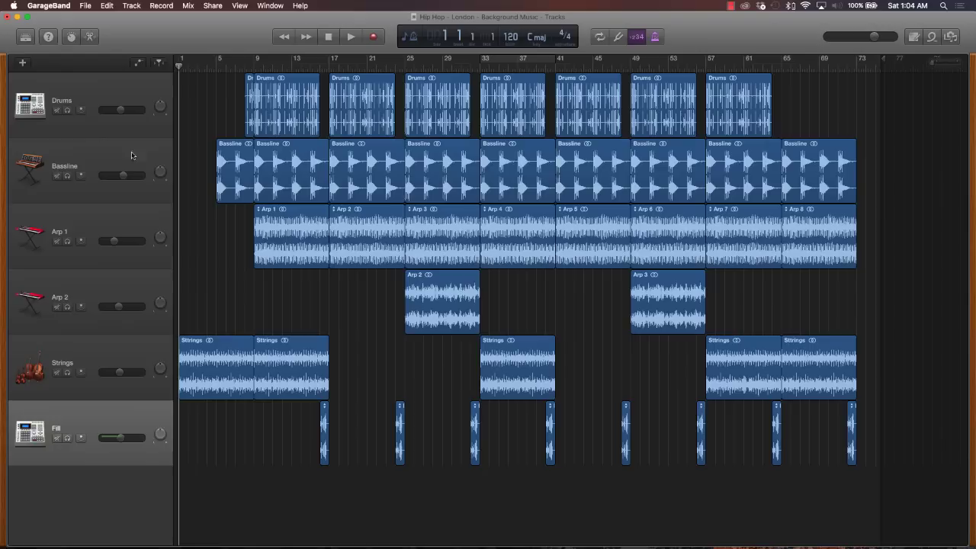
Solo the Drums track and cycle bars 9 to 17, playing the loop briefly.
left_click(68, 111)
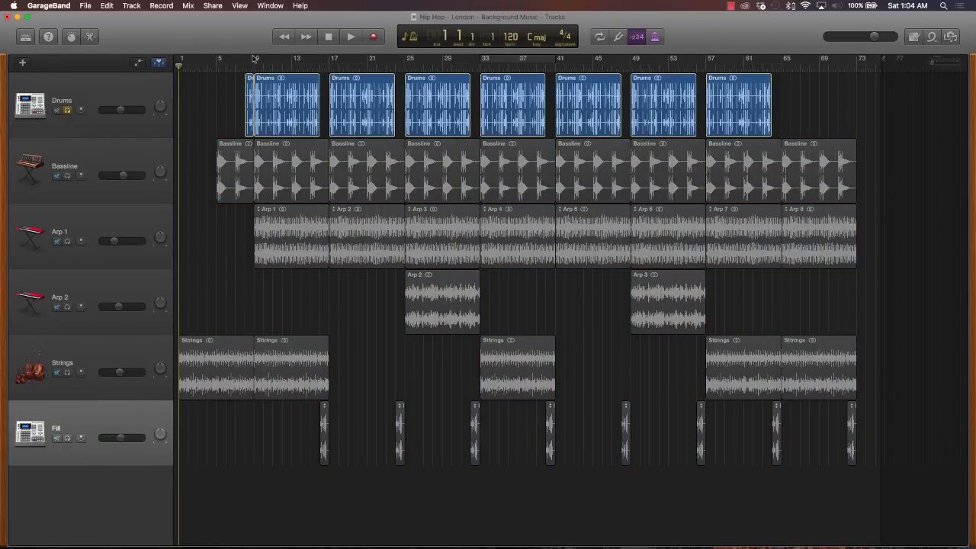
left_click_drag(255, 58, 329, 59)
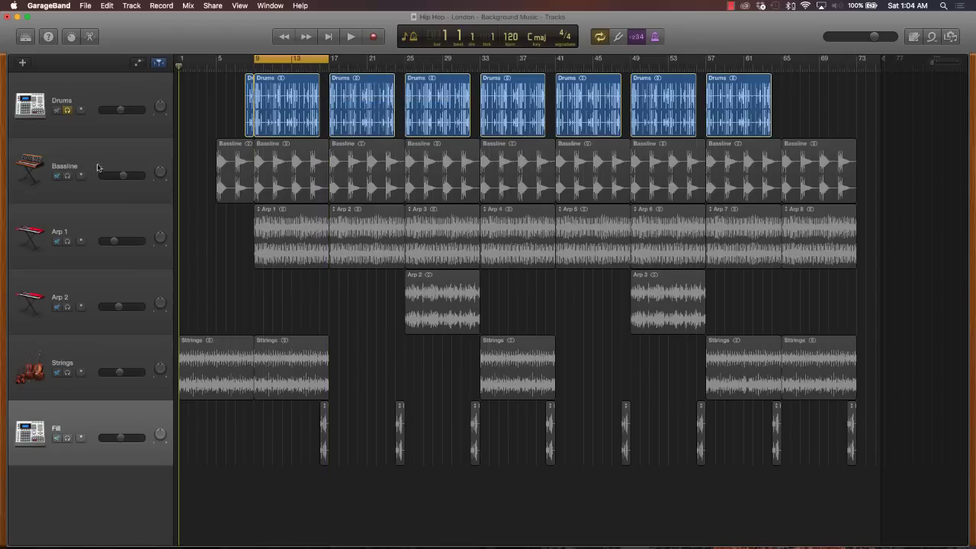
key("space")
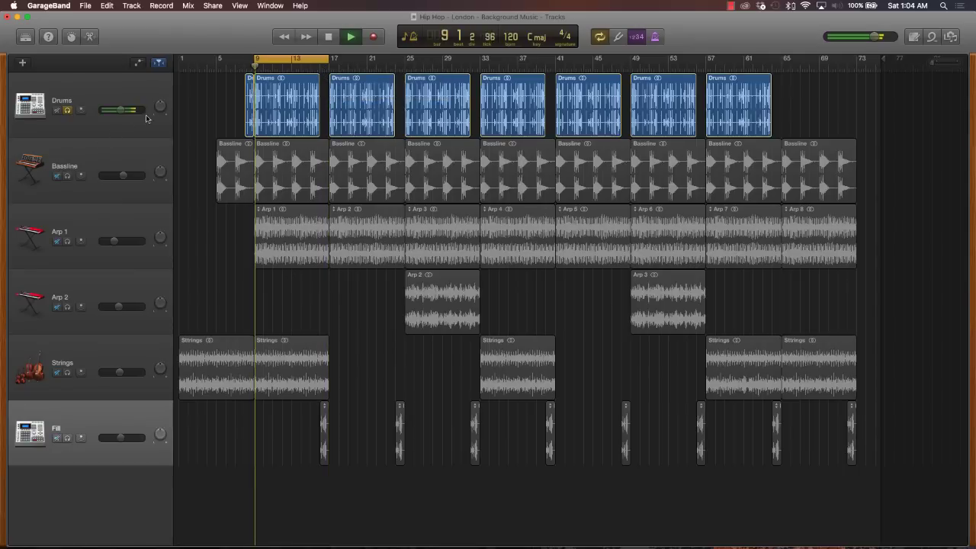
key("space")
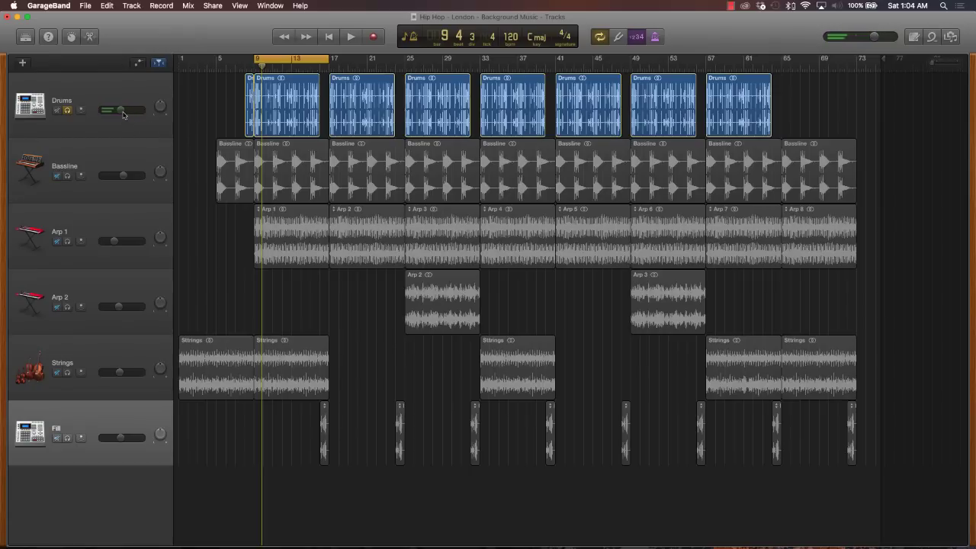
Fine-tune the Drums volume over the loop, trying -4.1 to -6.4 dB, then stop.
left_click_drag(119, 109, 131, 110)
key("space")
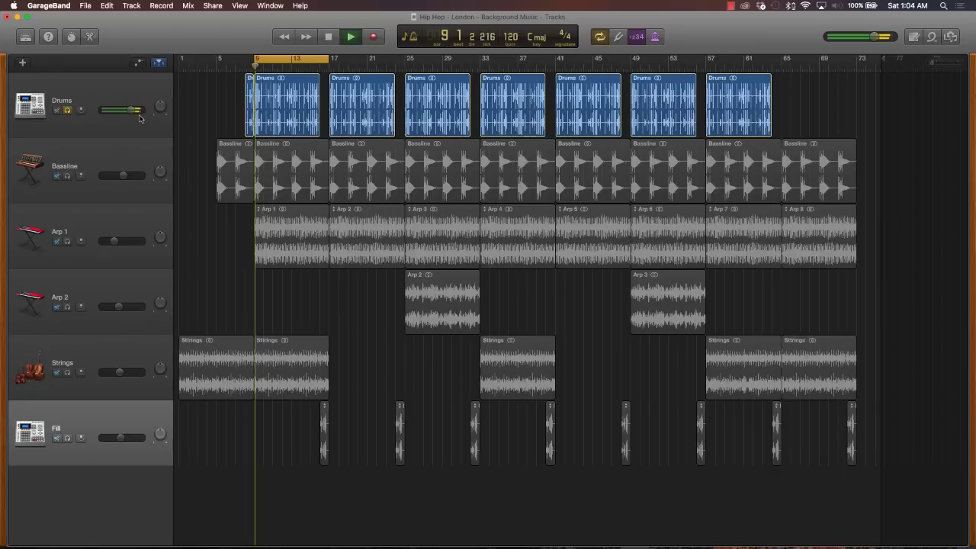
left_click_drag(131, 110, 140, 114)
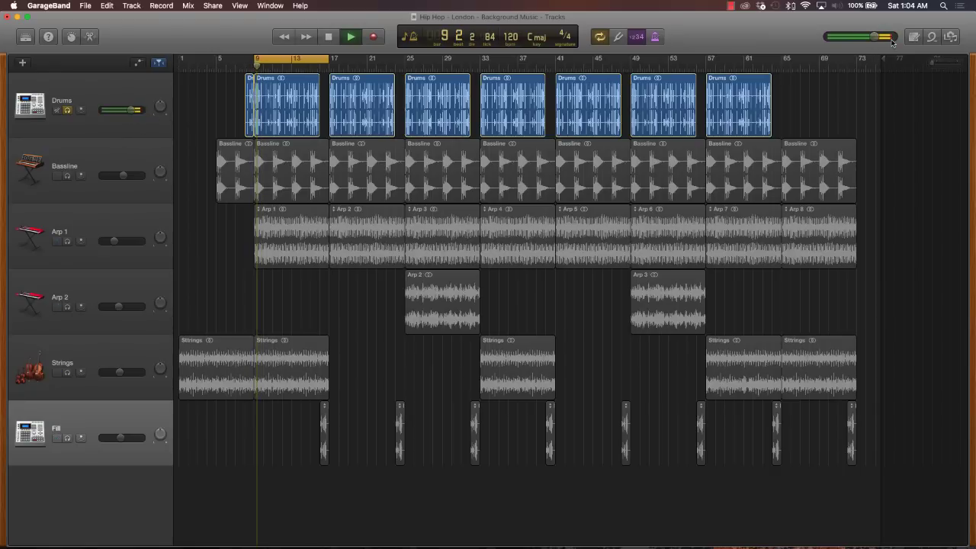
key("space")
left_click_drag(131, 114, 123, 112)
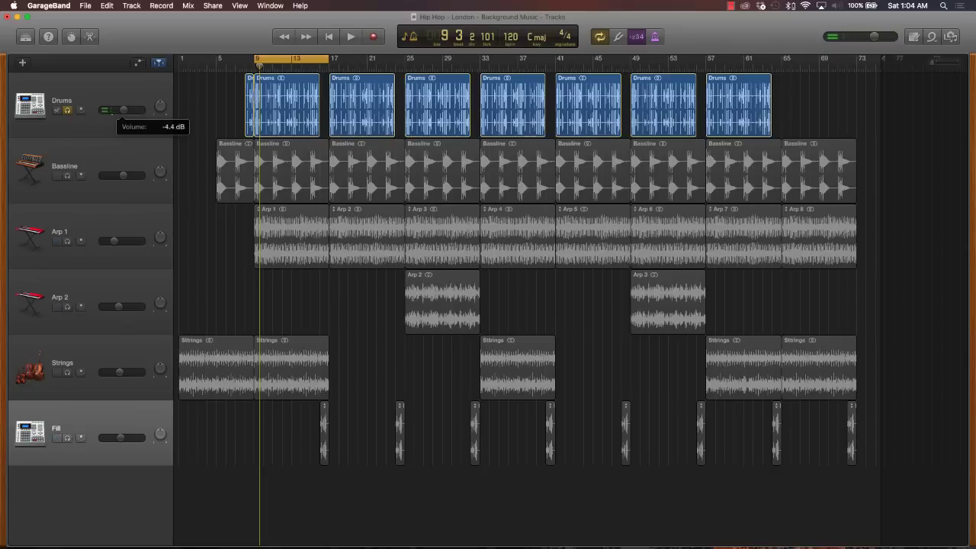
key("space")
left_click(112, 114)
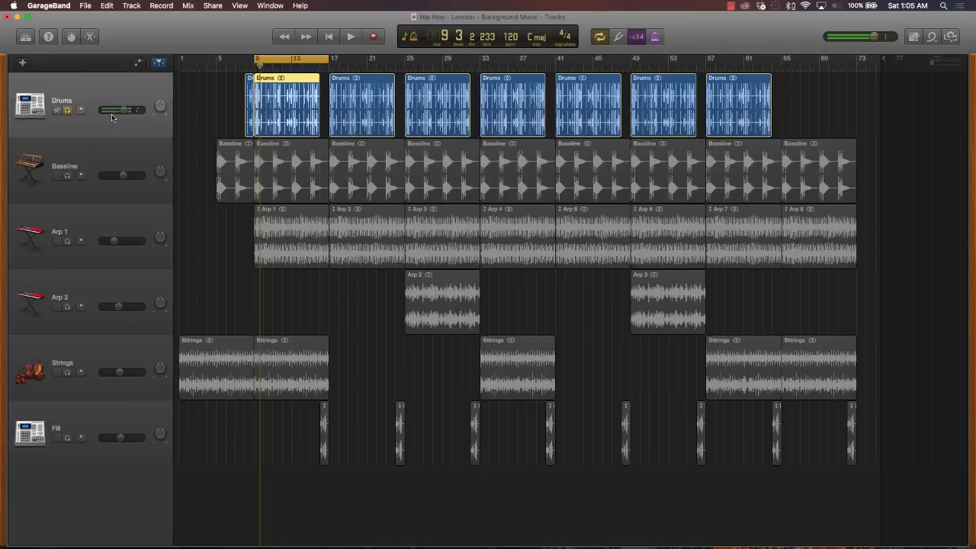
left_click_drag(123, 110, 121, 109)
left_click_drag(124, 112, 121, 110)
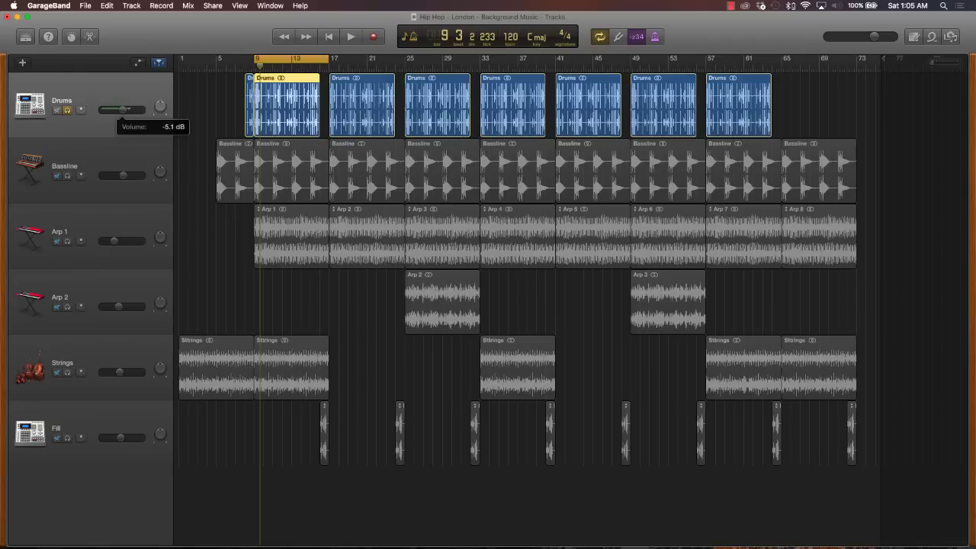
key("space")
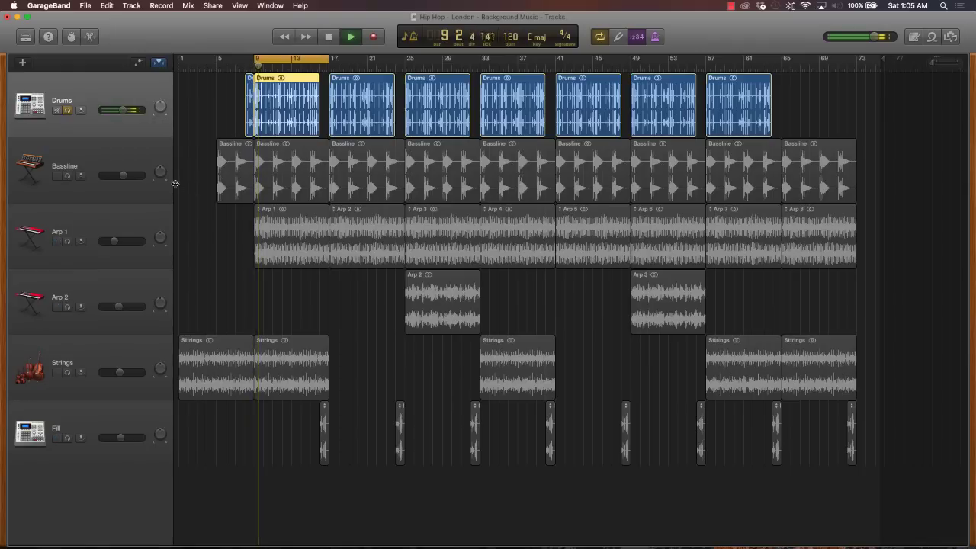
key("space")
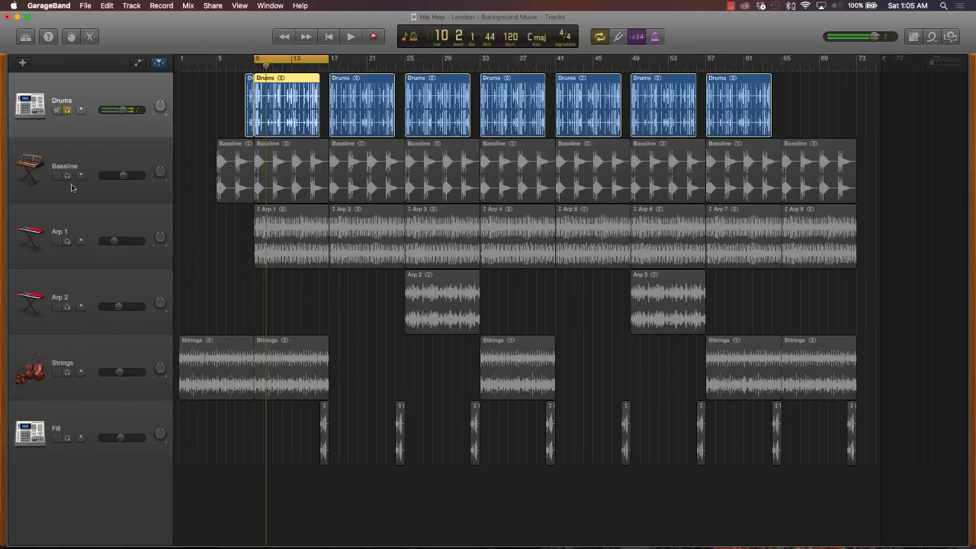
Unmute the other tracks and solo Bassline with Drums, trying its volume at -7.6 dB.
left_click(58, 176, "alt")
left_click(67, 176)
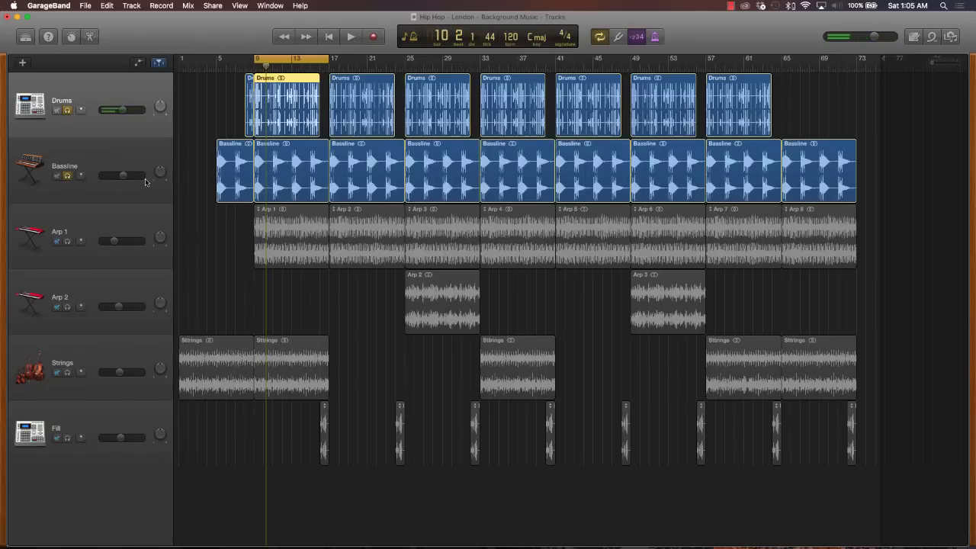
key("space")
left_click_drag(120, 176, 118, 175)
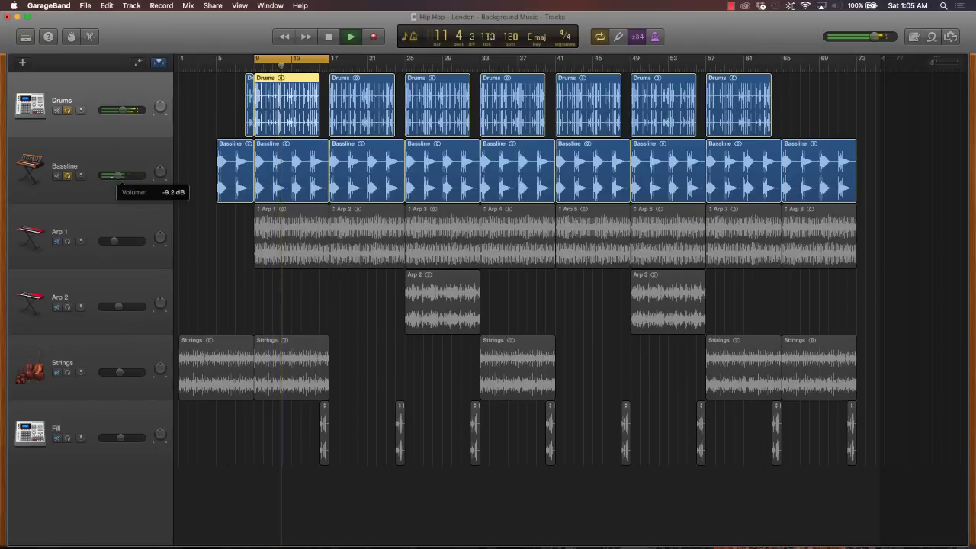
key("space")
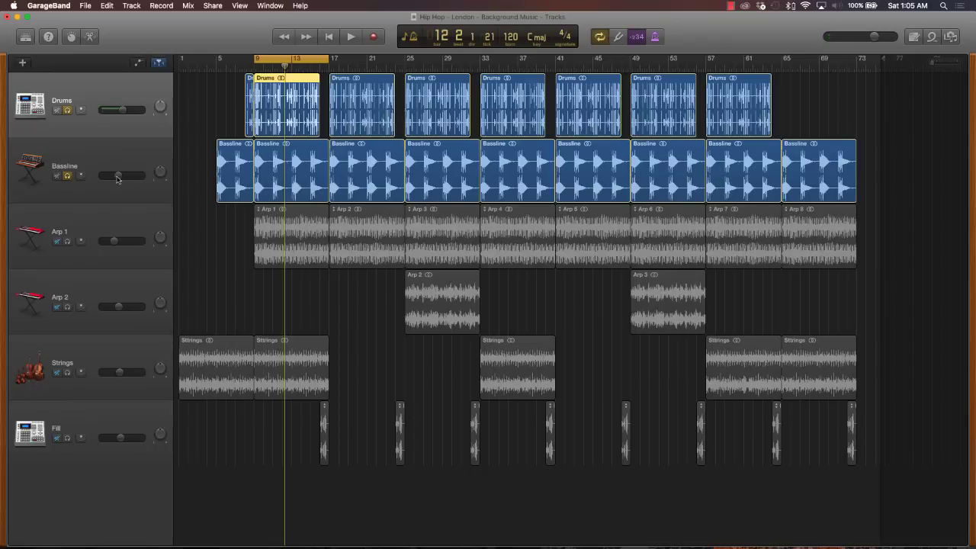
Rebalance the Bassline volume, trying +0.3 and -9.8 dB before settling at -7.8 dB.
left_click_drag(118, 175, 132, 175)
key("space")
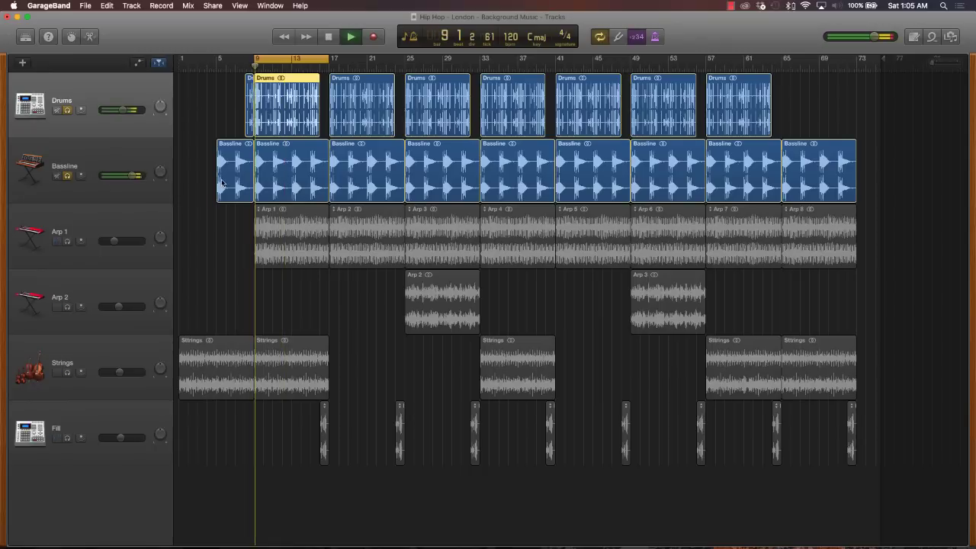
key("space")
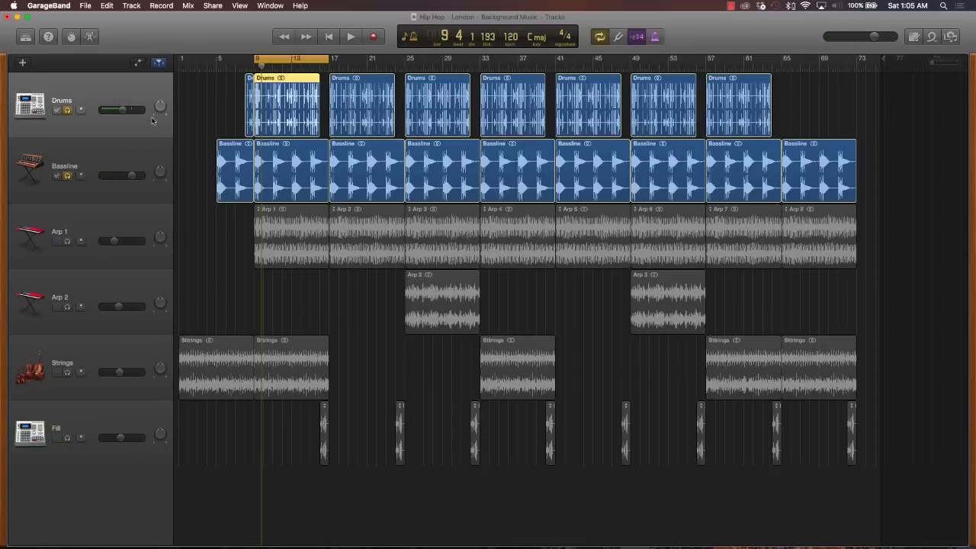
left_click_drag(135, 175, 127, 176)
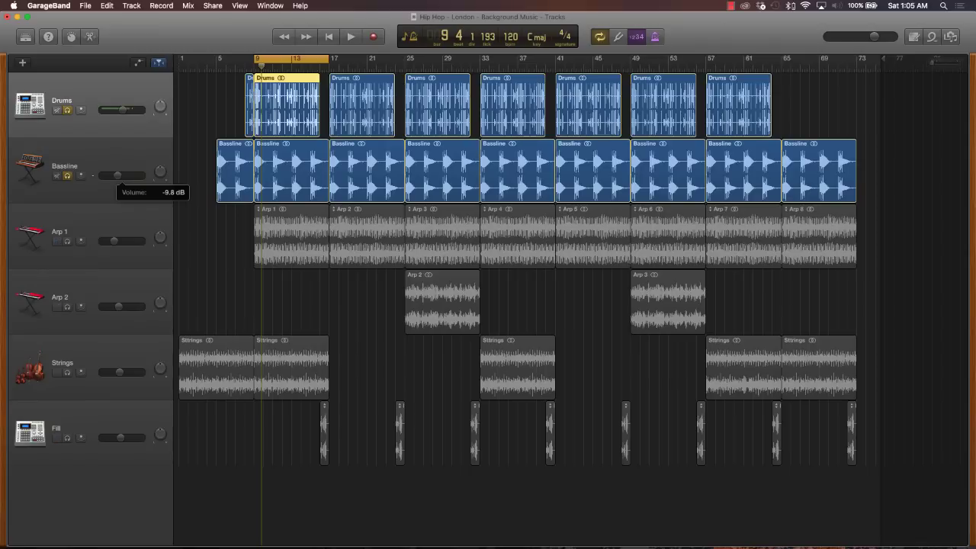
left_click_drag(118, 175, 118, 175)
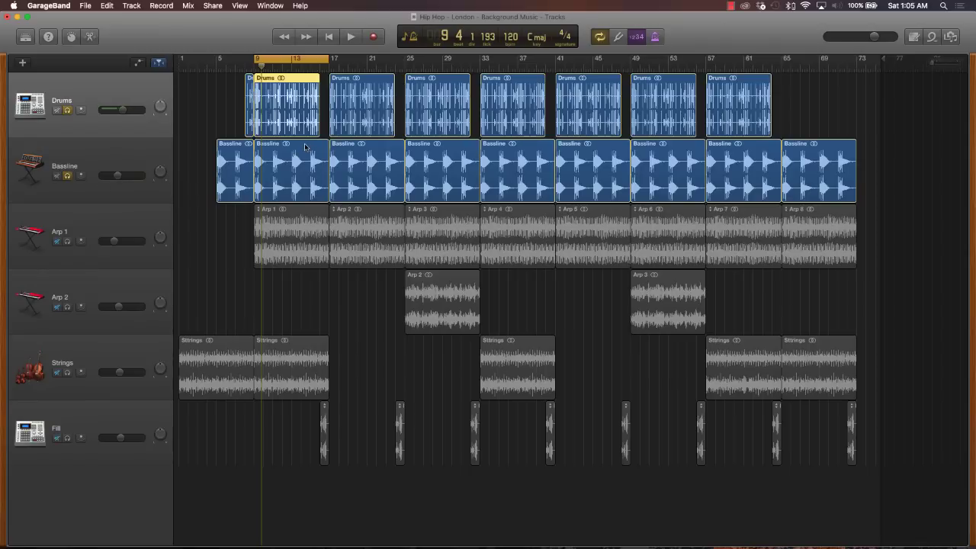
key("space")
left_click_drag(117, 176, 120, 176)
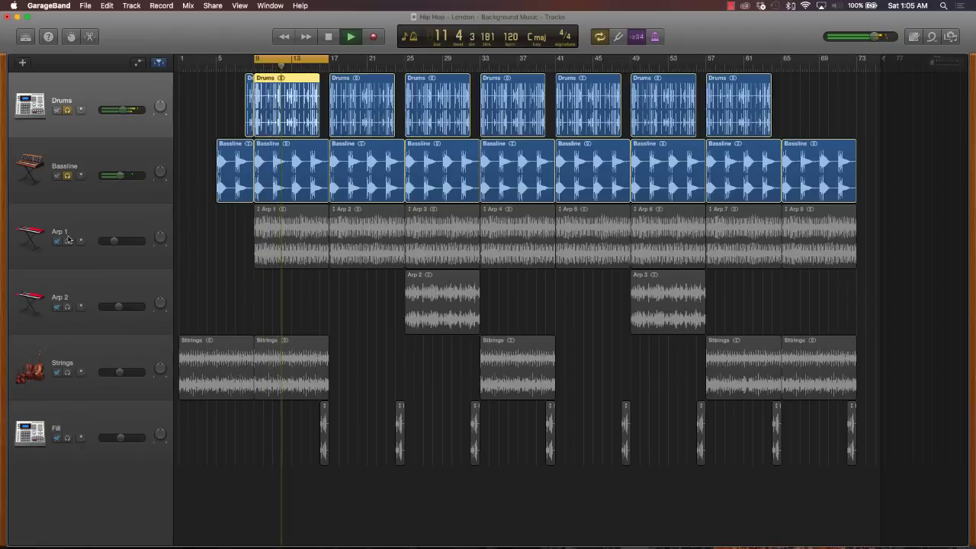
Solo Strings, Arp 1 and Fill, with Strings at -9.8 dB and Fill -6.6 dB, and loop bars 25–33.
left_click(68, 373)
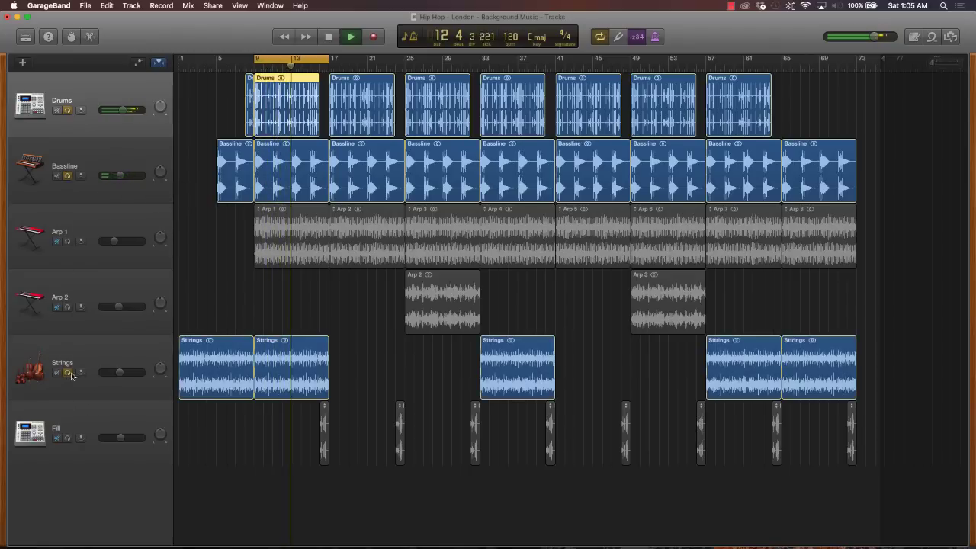
left_click_drag(119, 372, 118, 372)
left_click(67, 242)
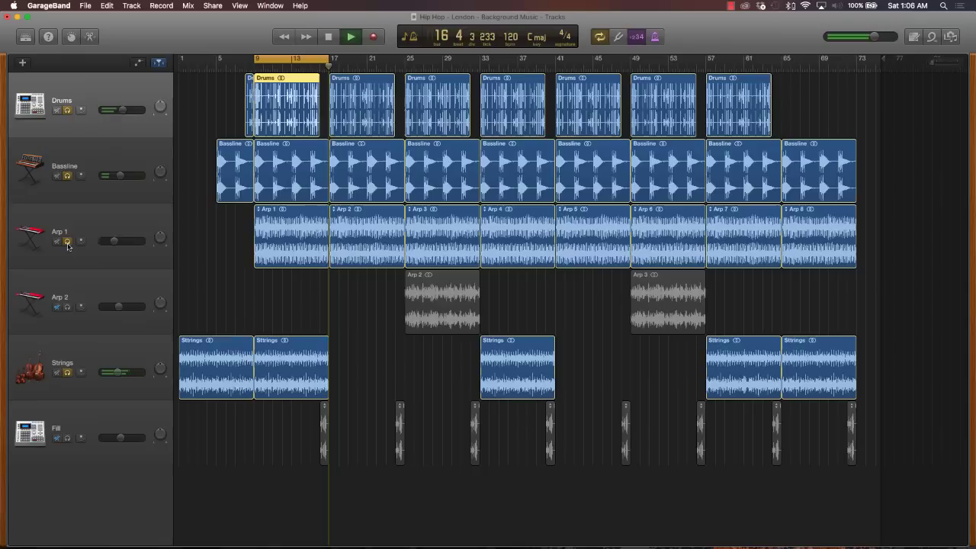
left_click_drag(118, 372, 118, 372)
left_click(67, 437)
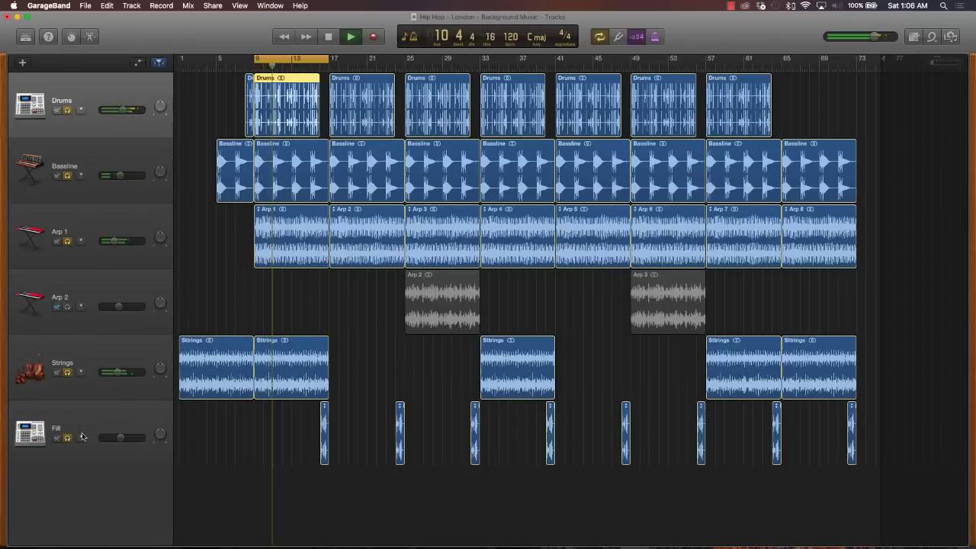
left_click_drag(120, 437, 119, 438)
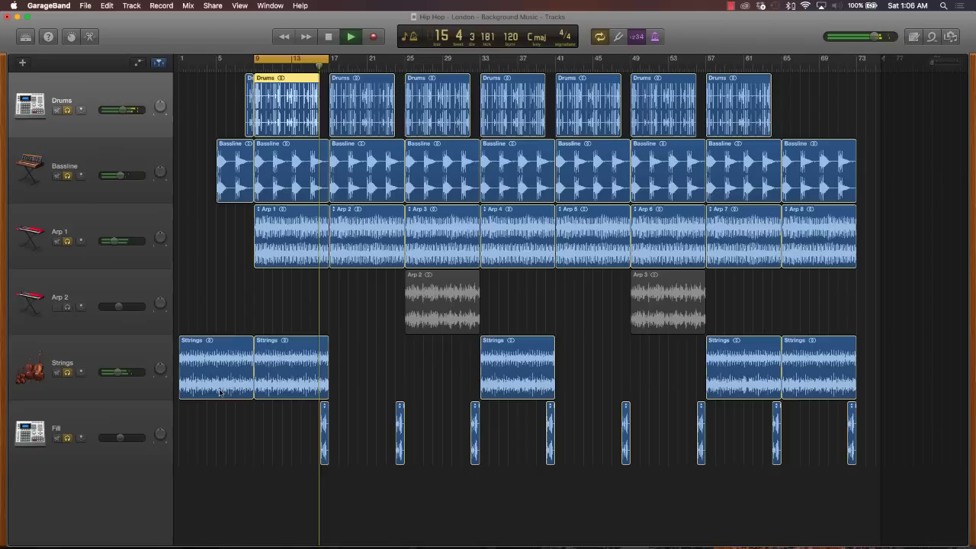
key("space")
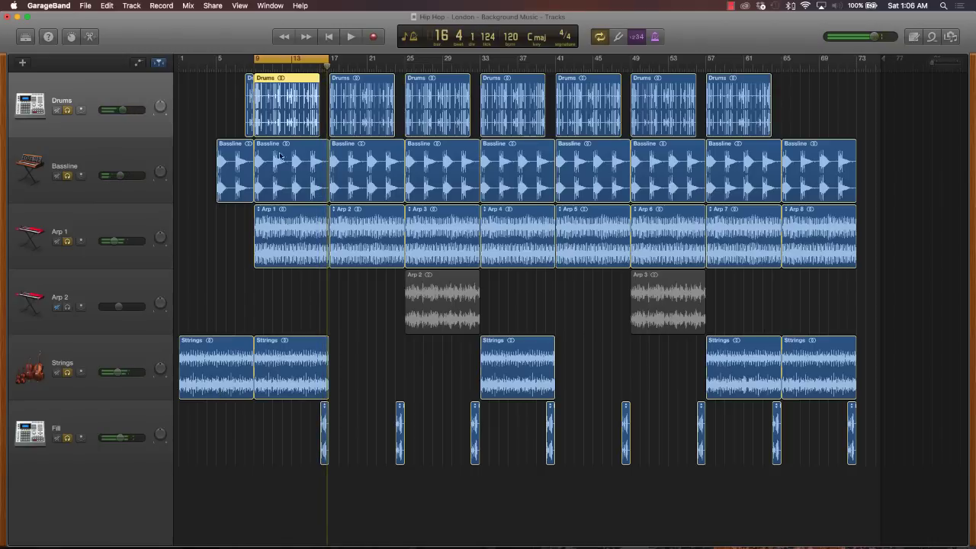
left_click_drag(290, 59, 426, 70)
Solo Arp 2 and, looping bars 25–33, raise its volume to about -9.0 dB.
left_click(67, 307)
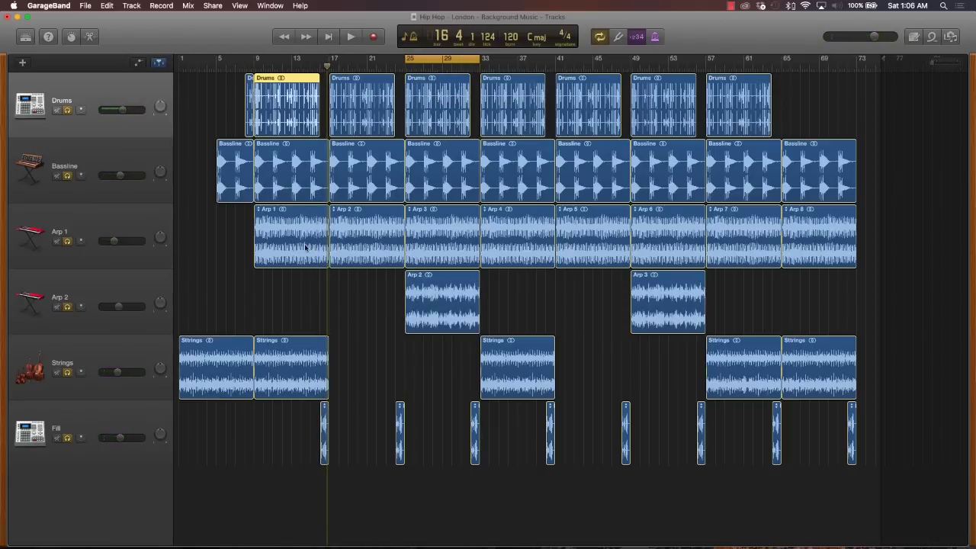
left_click(364, 327)
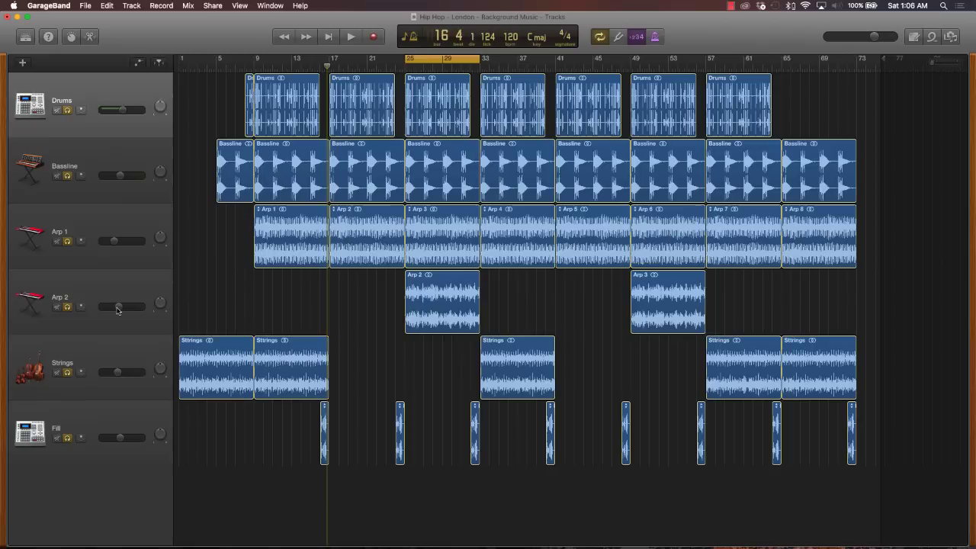
key("space")
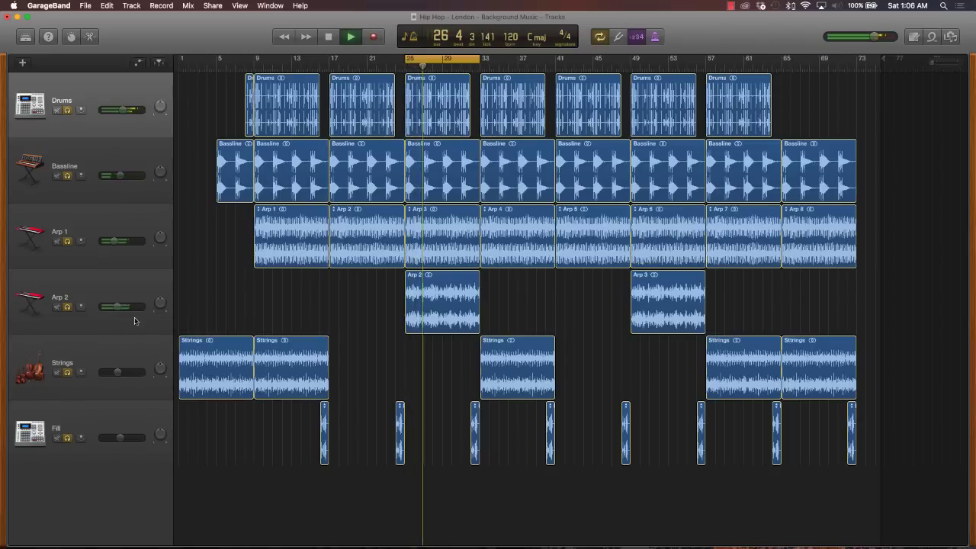
left_click_drag(117, 307, 119, 306)
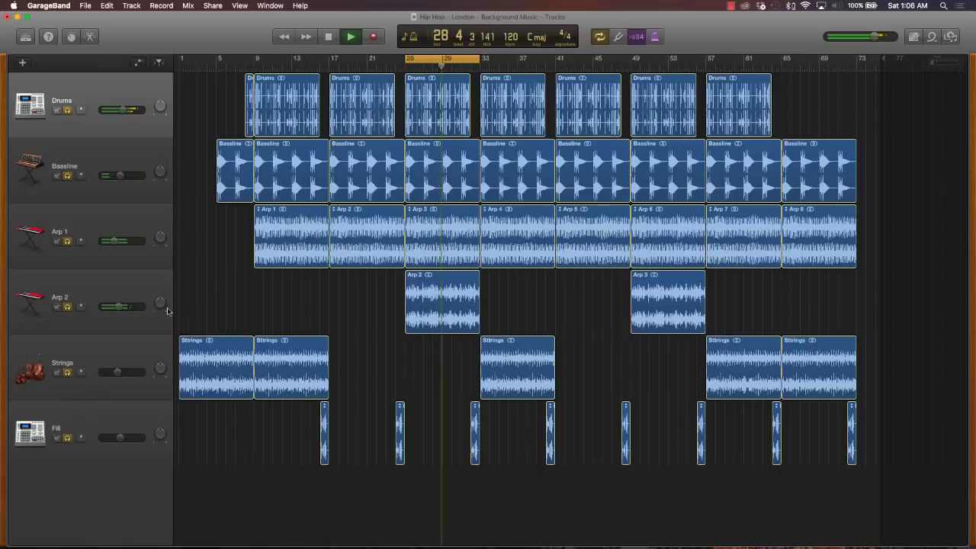
key("space")
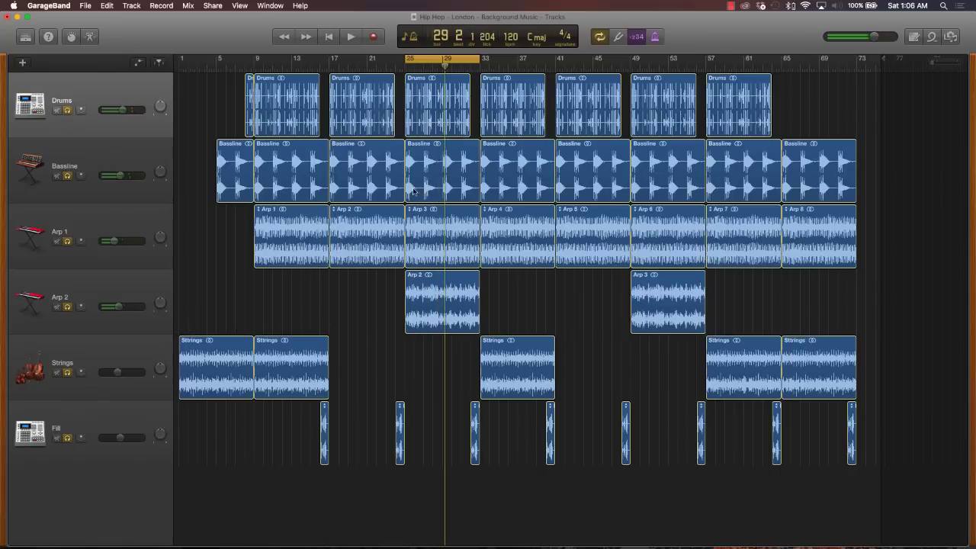
Turn off cycle, unsolo all tracks, select Fill, and loop a twelve-bar range from bar 16.
key("c")
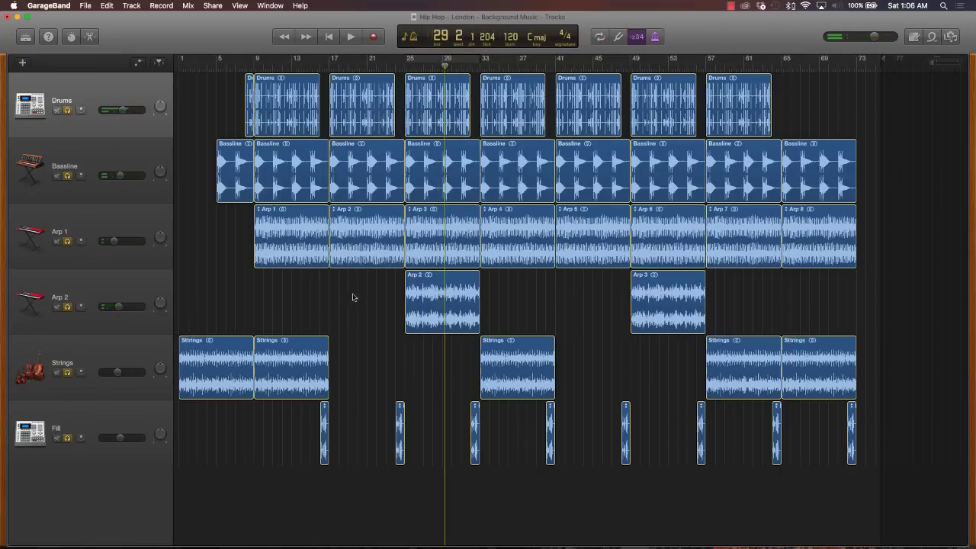
left_click_drag(67, 111, 67, 437)
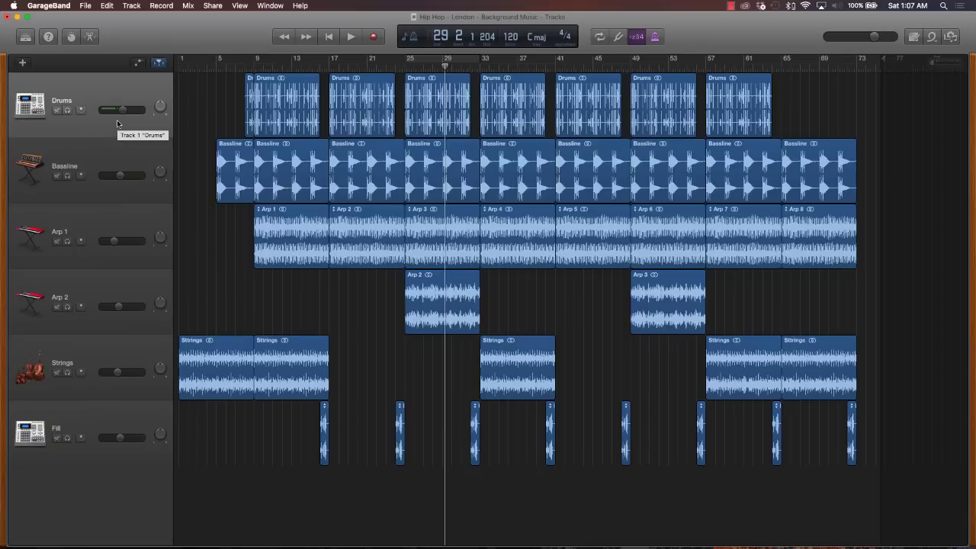
left_click(99, 415)
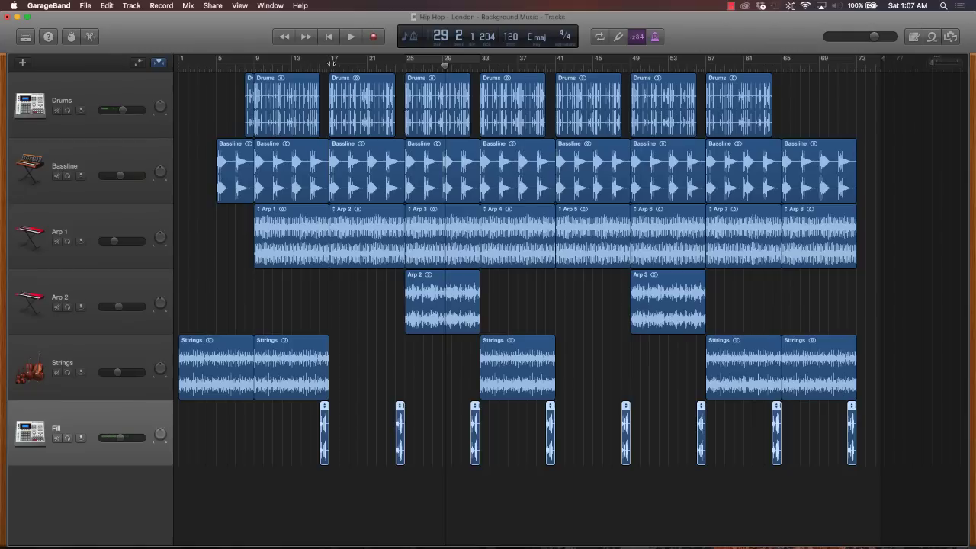
left_click_drag(433, 59, 321, 60)
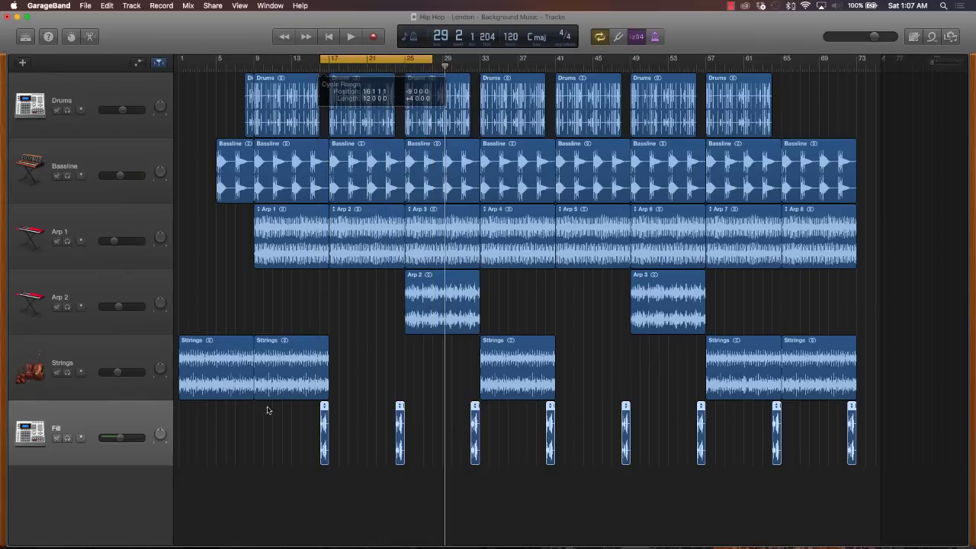
left_click(71, 37)
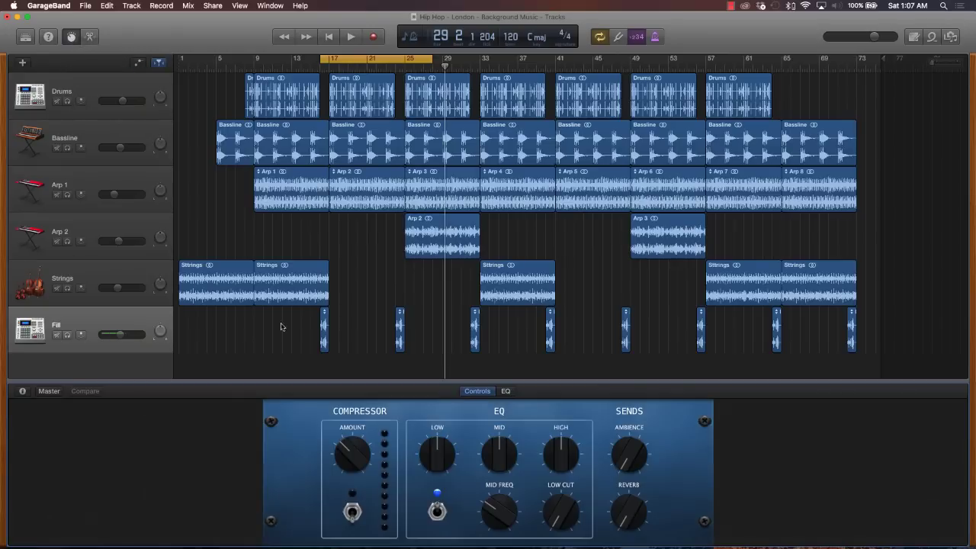
left_click_drag(411, 359, 316, 339)
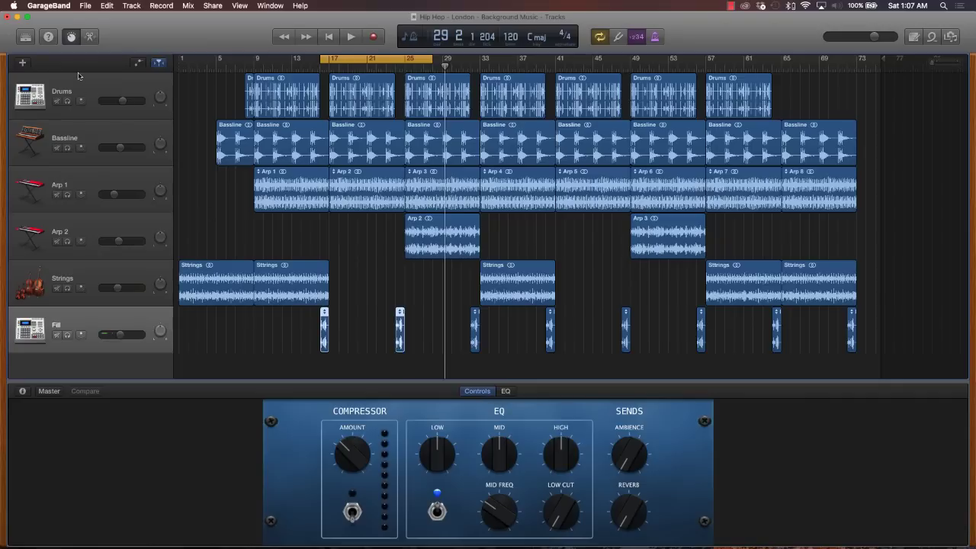
left_click(23, 391)
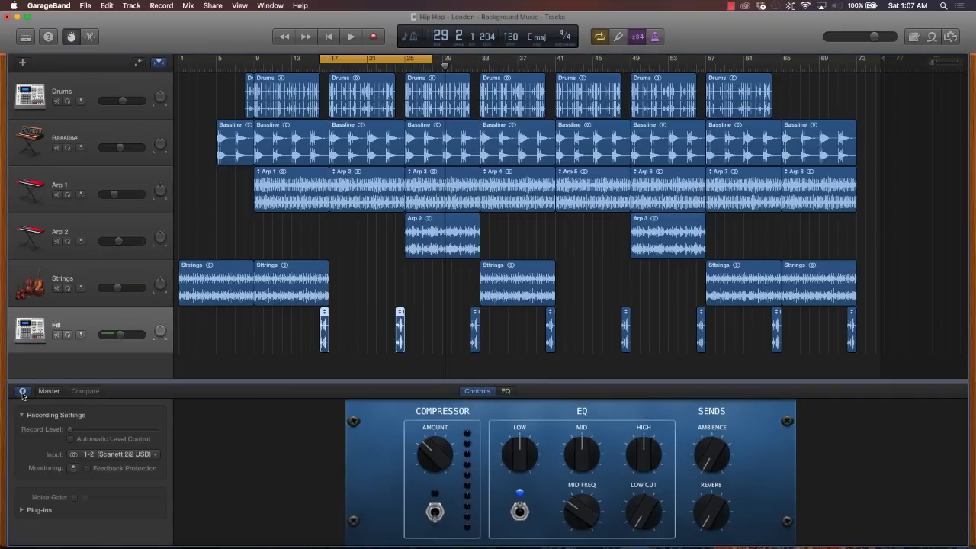
left_click(21, 510)
scroll(23, 504, "down", 3)
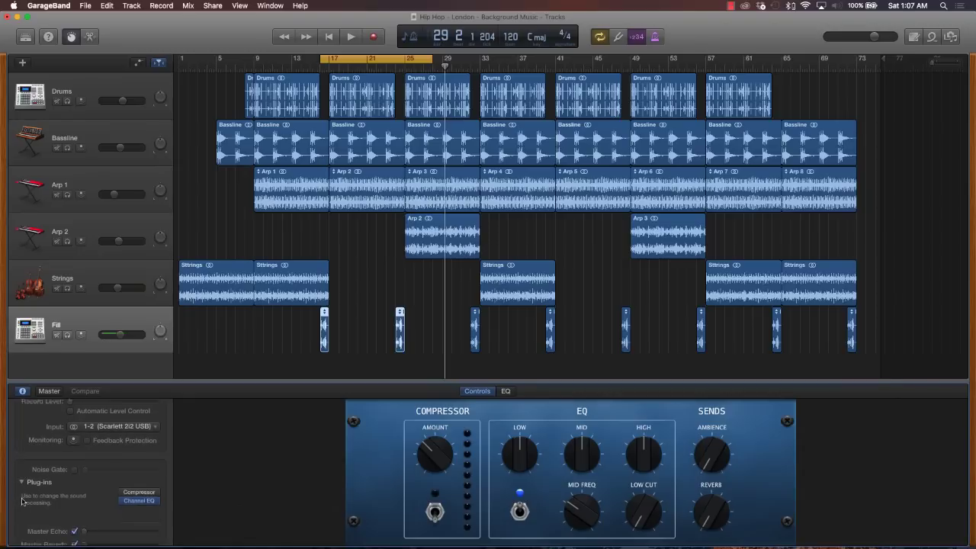
scroll(25, 499, "down", 1)
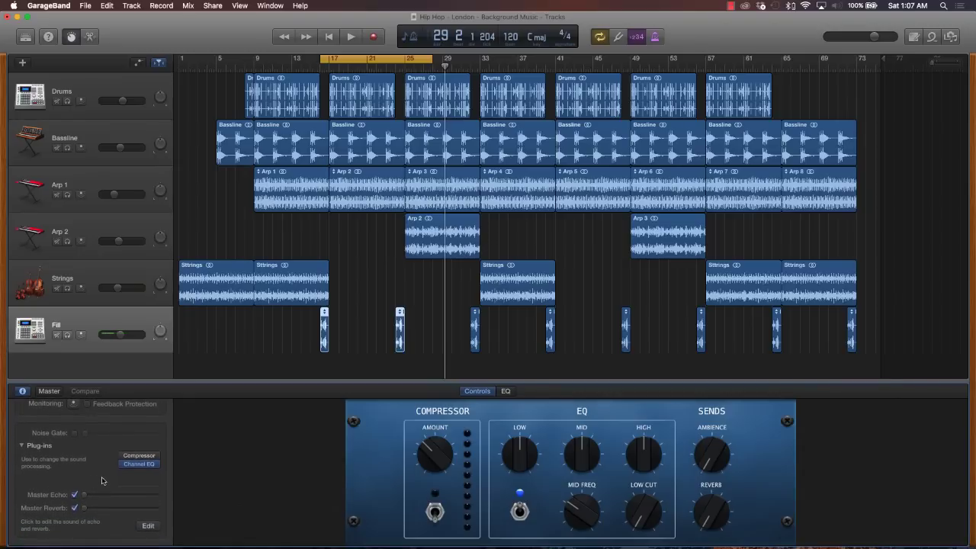
scroll(77, 481, "up", 3)
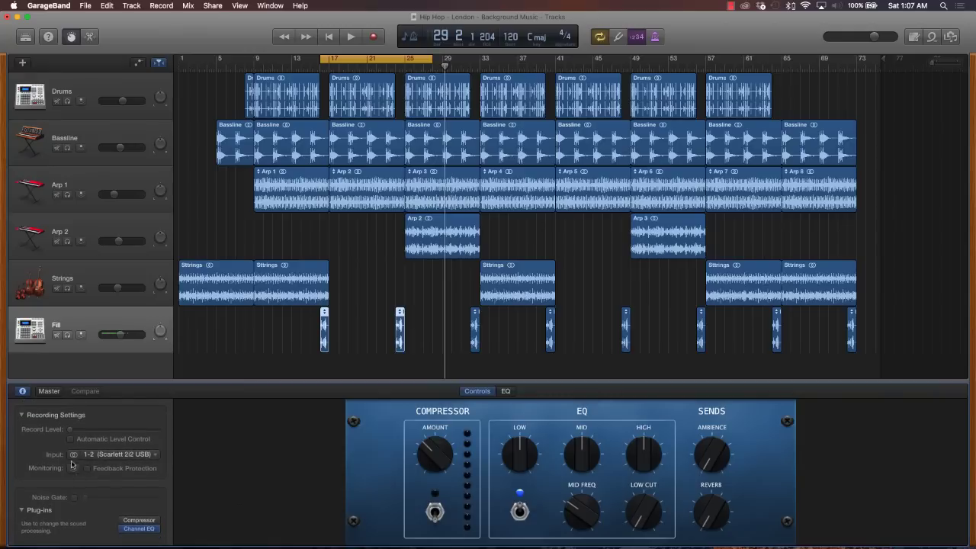
left_click(22, 415)
left_click(48, 393)
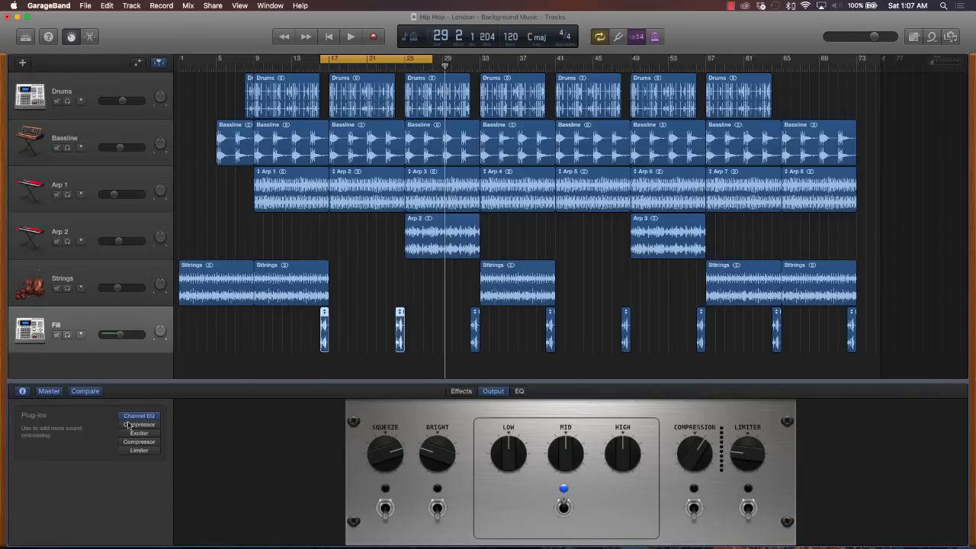
left_click(23, 390)
left_click(23, 390)
left_click(49, 390)
scroll(65, 468, "down", 2)
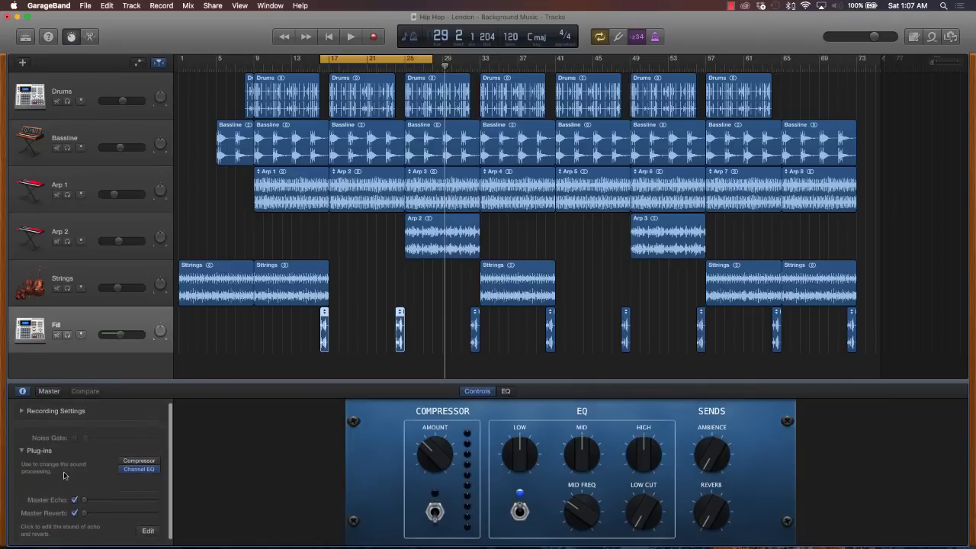
left_click(93, 292)
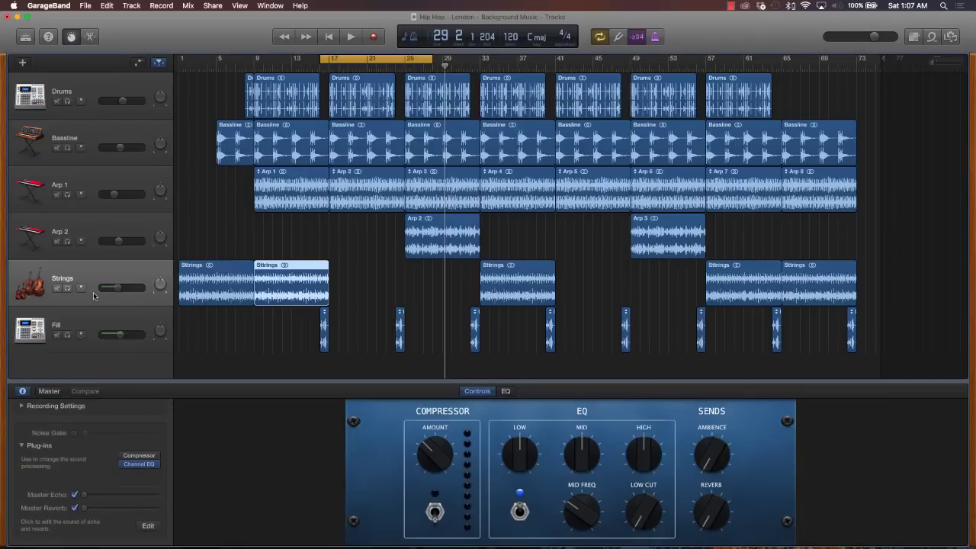
left_click(93, 245)
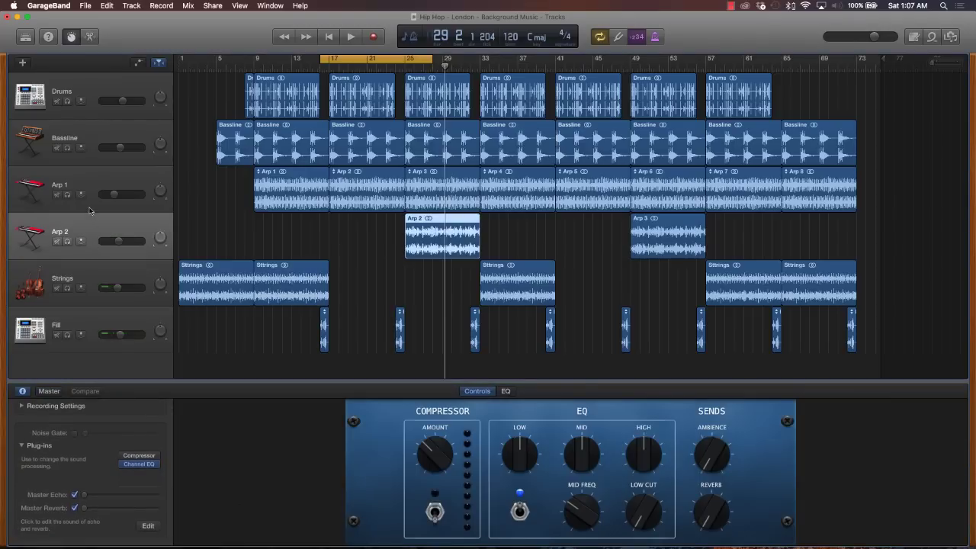
left_click(89, 211)
left_click(92, 324)
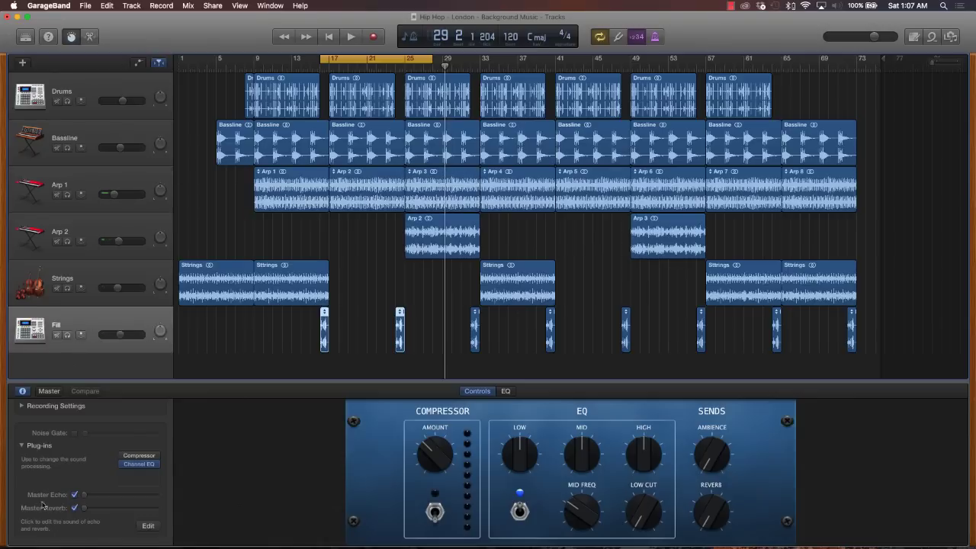
Add a Delay Designer plug-in to the Fill track.
mouse_move(128, 474)
left_click(157, 474)
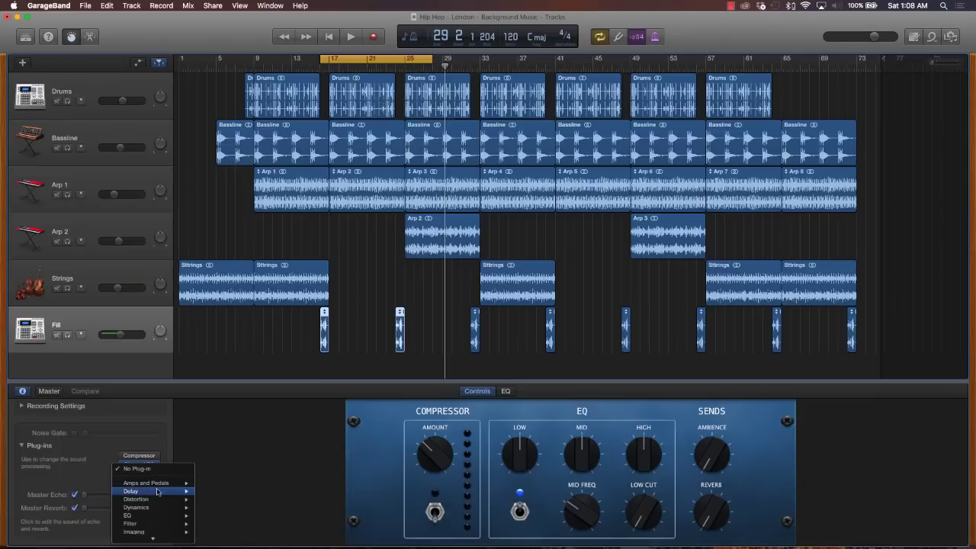
mouse_move(157, 491)
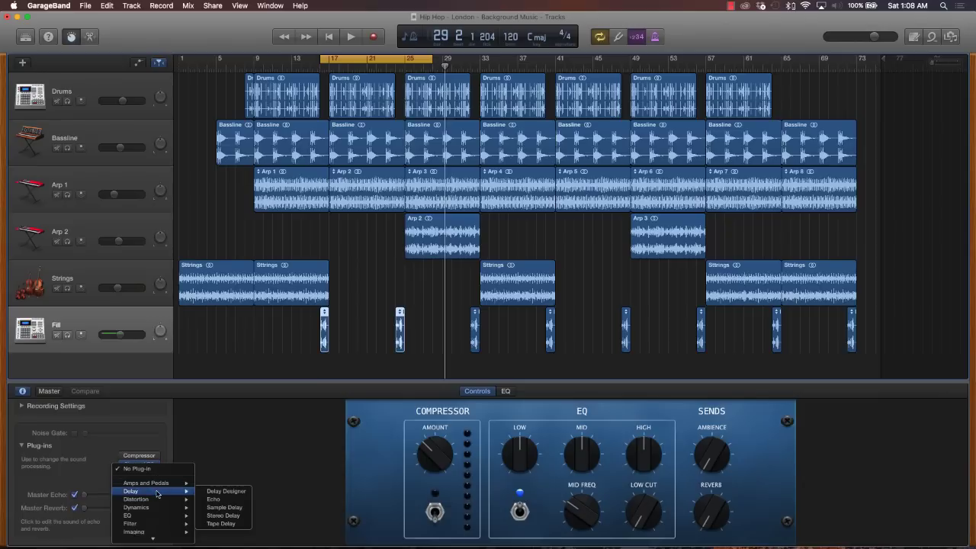
left_click(233, 496)
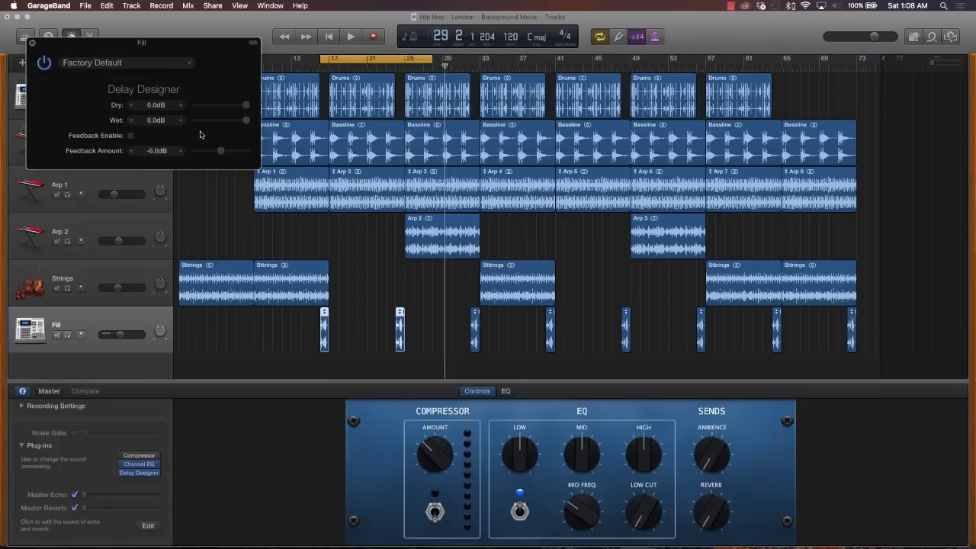
Load Delay Designer's Simple > 1\4 Dotted Delay preset.
left_click(107, 66)
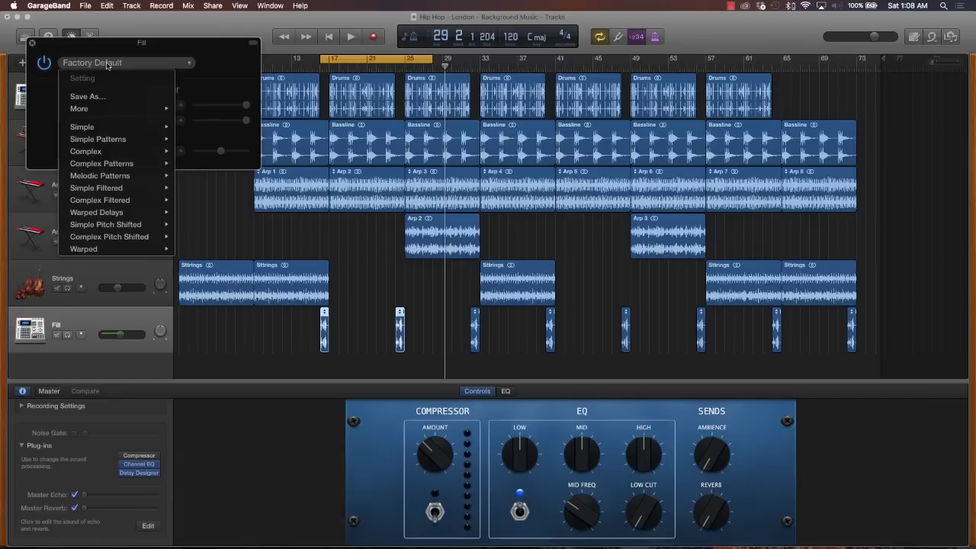
mouse_move(113, 131)
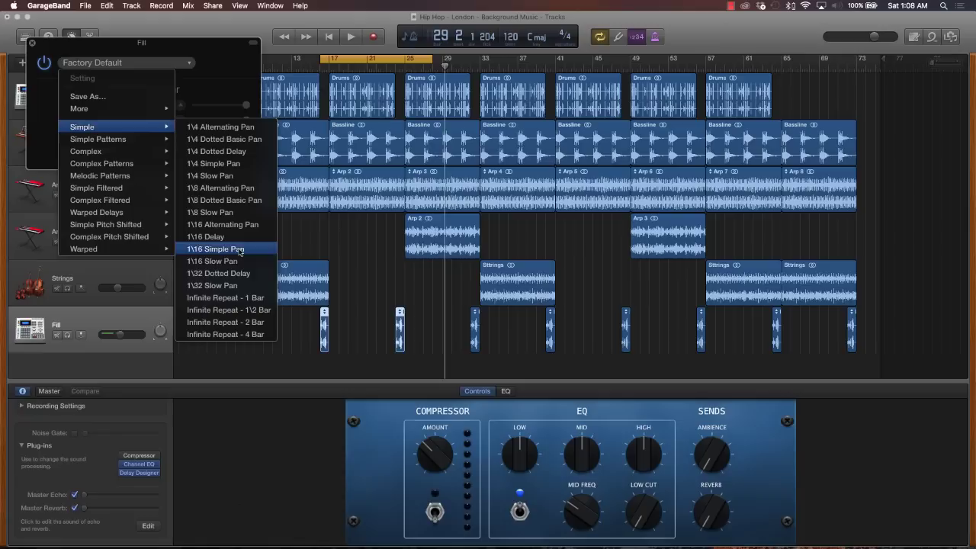
left_click(247, 153)
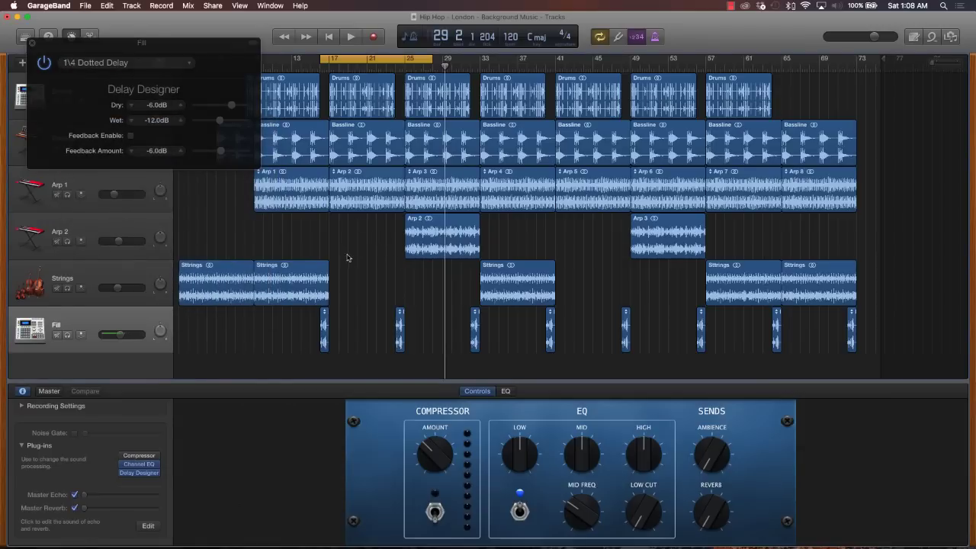
Play the loop briefly to hear the delay, zooming the timeline in horizontally.
key("space")
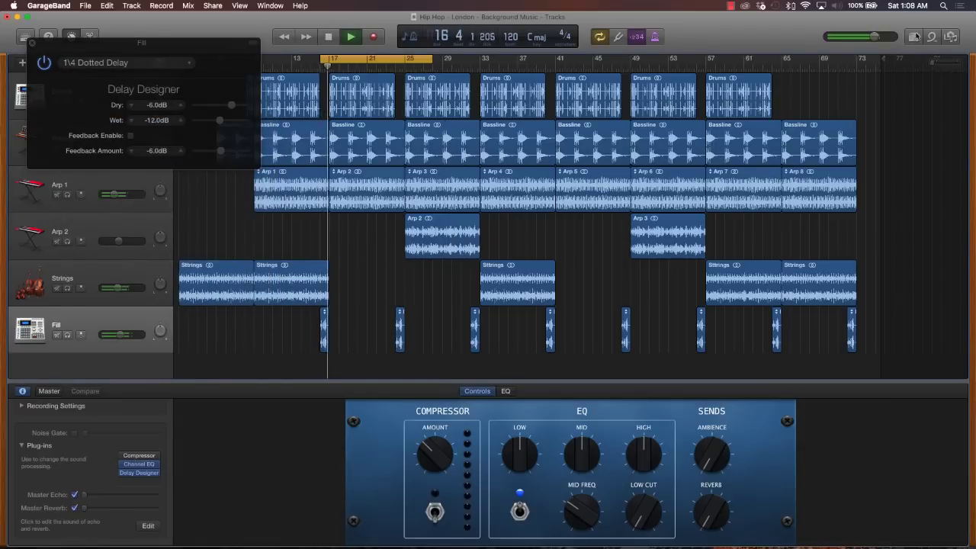
left_click(942, 65)
mouse_move(942, 66)
left_mouse_down()
mouse_move(955, 66)
mouse_move(937, 65)
left_mouse_up()
key("space")
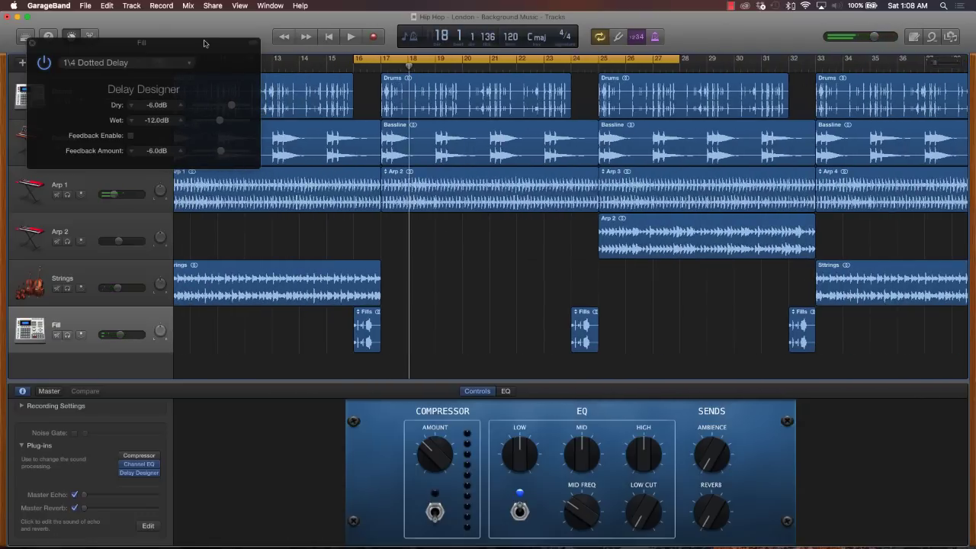
Move the Delay Designer window and switch to the Simple > 1\8 Dotted Basic Pan preset.
left_click_drag(207, 43, 645, 170)
left_click(558, 192)
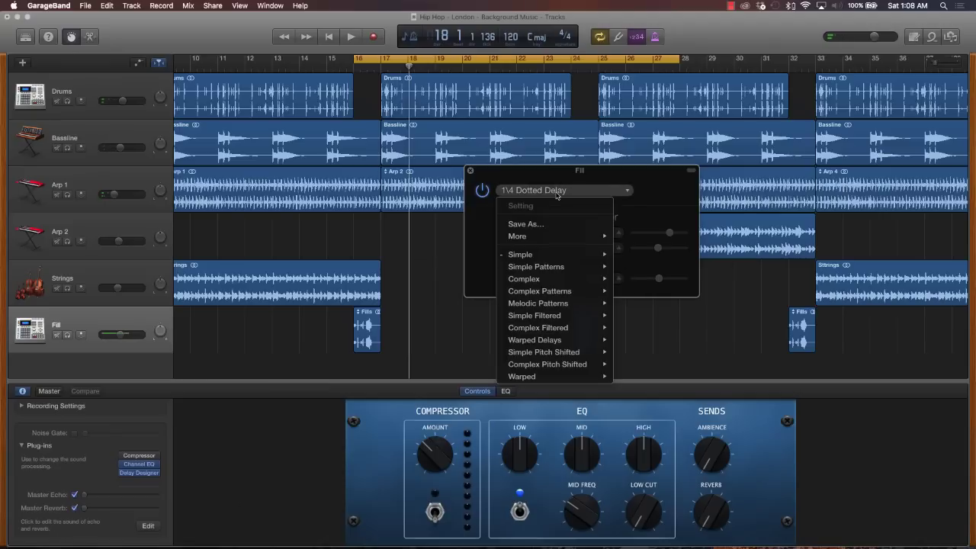
mouse_move(552, 256)
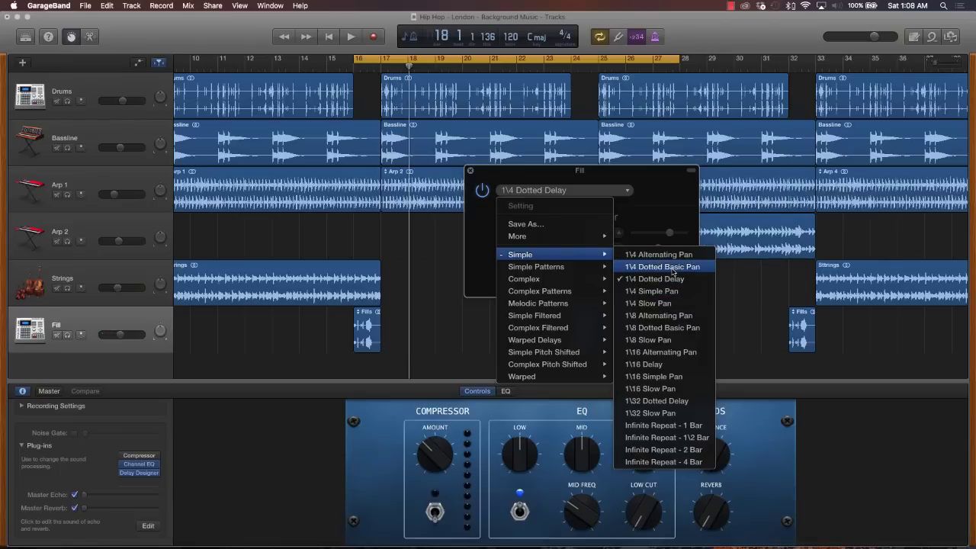
left_click(674, 330)
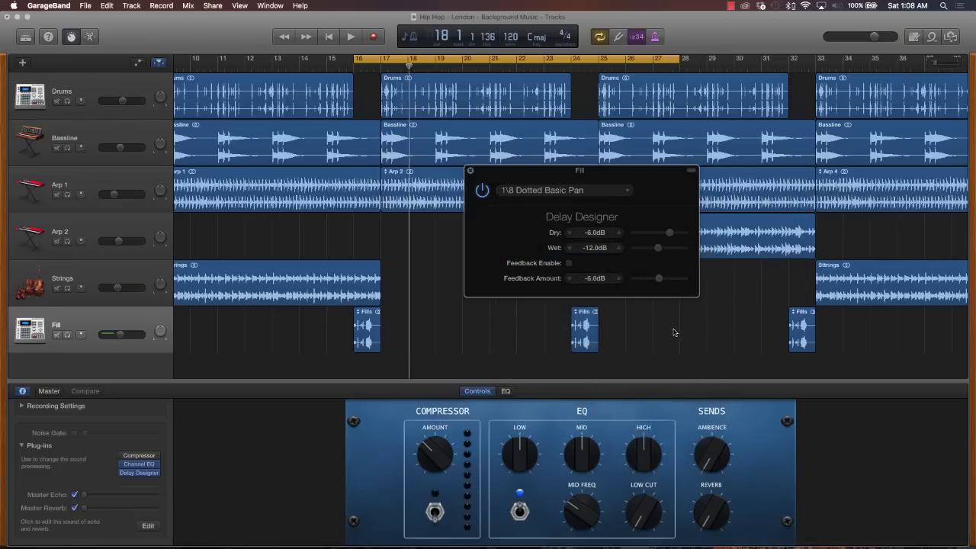
Listen to the new delay and lower its wet level to -34.0dB.
key("space")
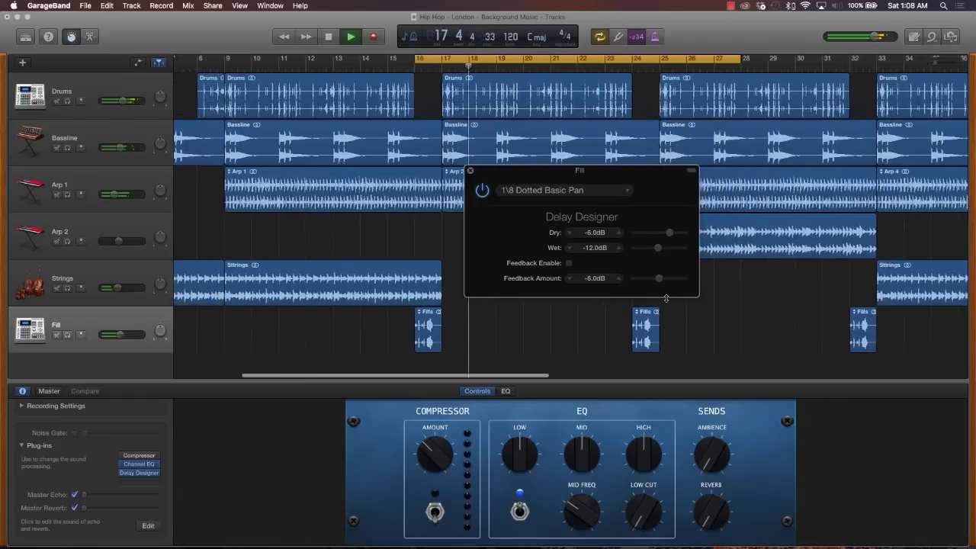
key("space")
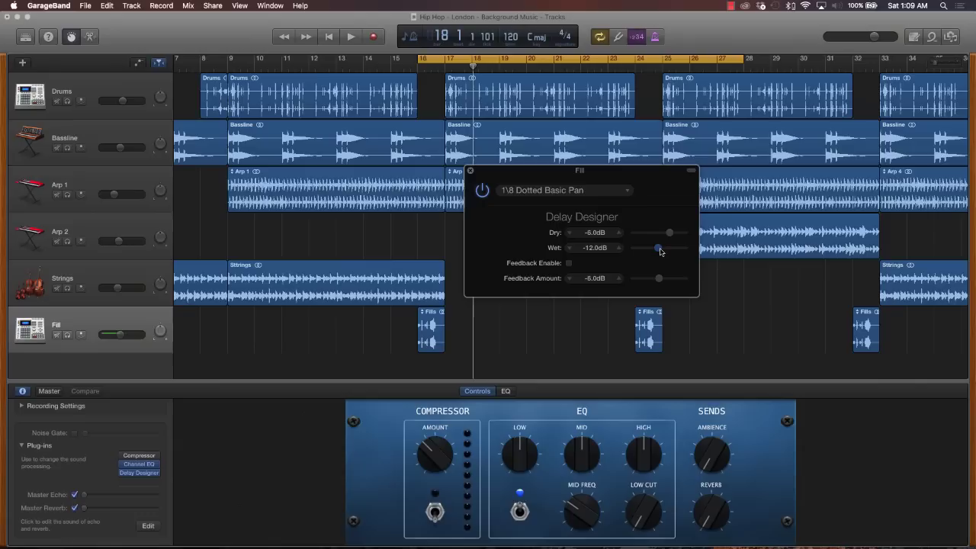
left_click_drag(660, 251, 644, 253)
Fine-tune the wet level up to -26.0dB during playback, then close Delay Designer.
key("space")
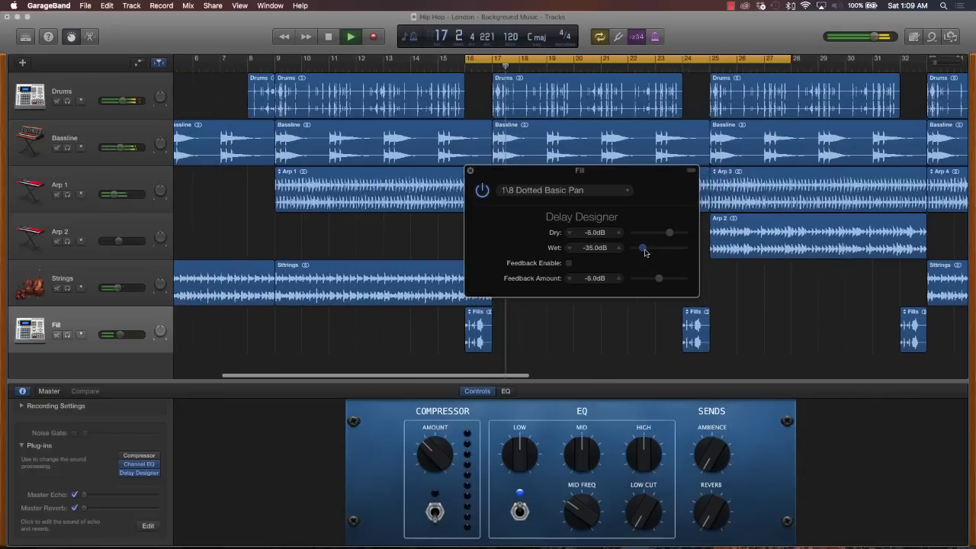
left_click_drag(644, 252, 648, 253)
key("space")
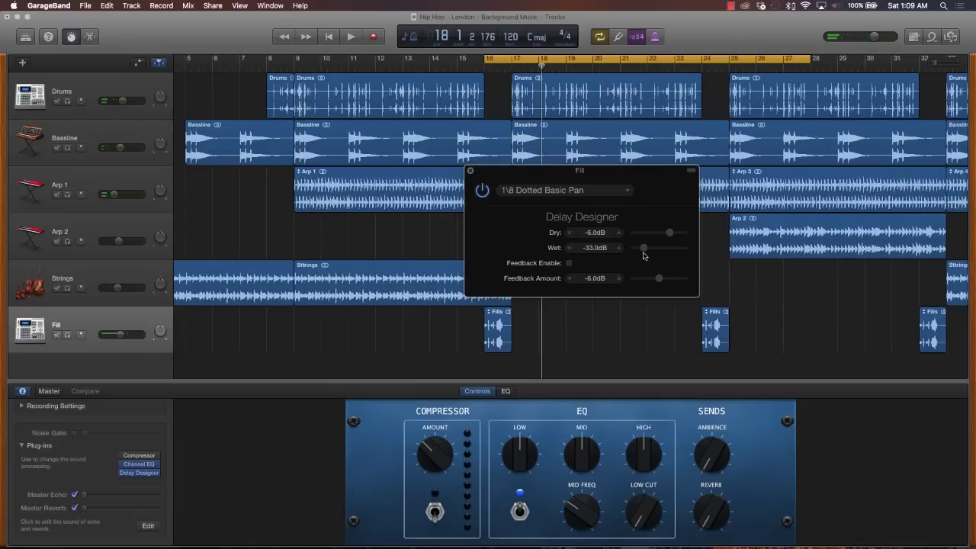
key("space")
left_click_drag(644, 248, 648, 252)
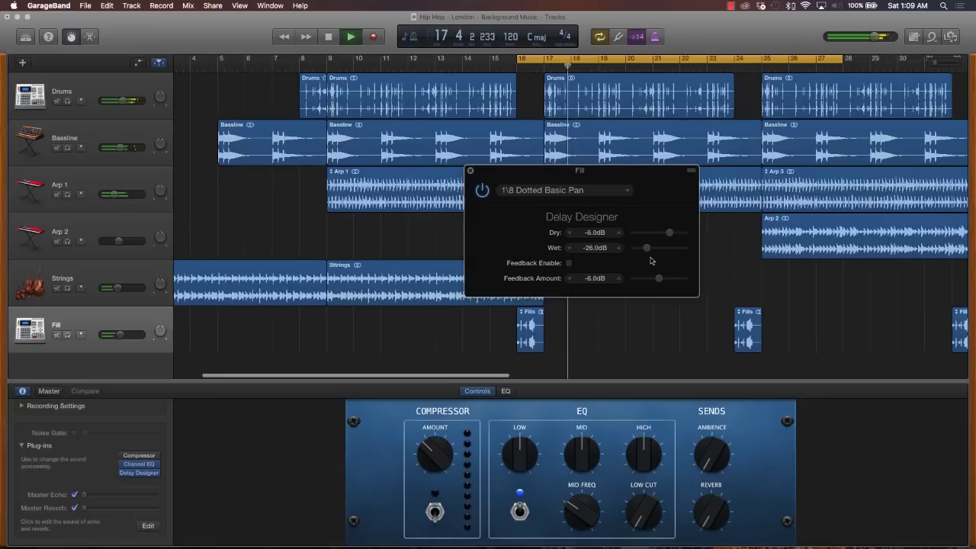
left_click(469, 170)
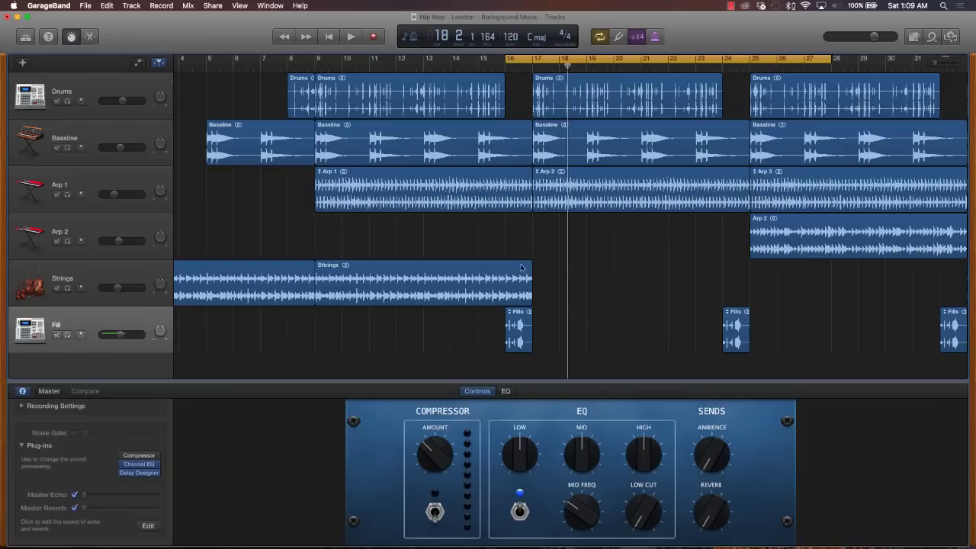
mouse_move(125, 476)
left_click(155, 483)
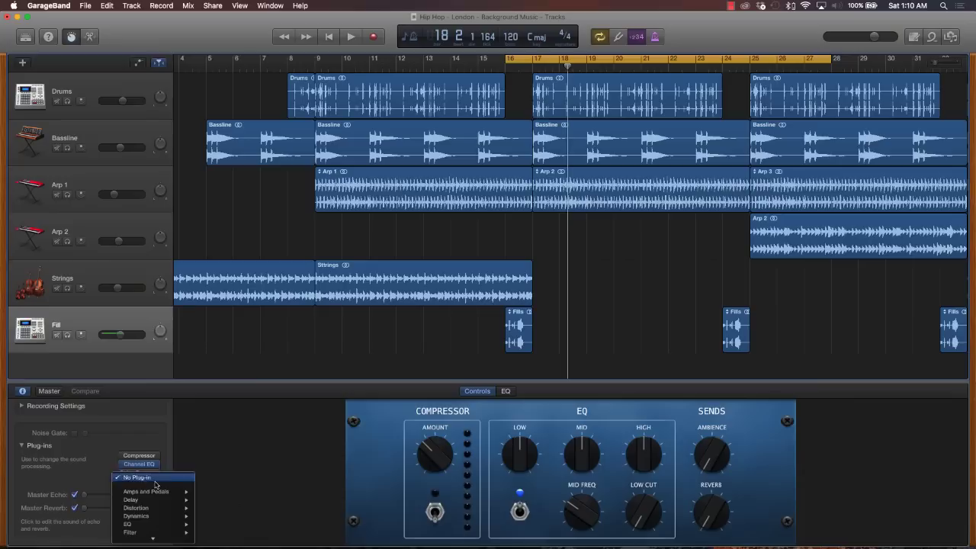
mouse_move(159, 519)
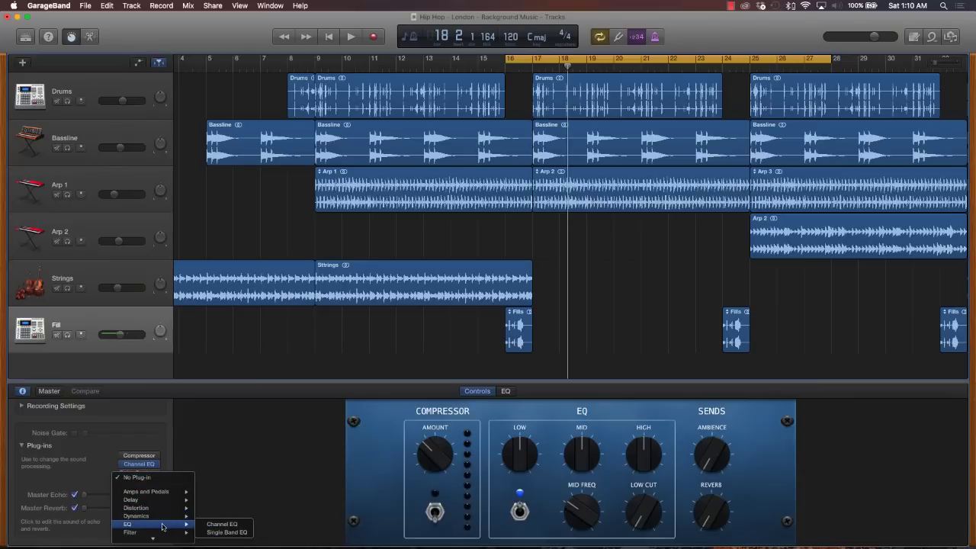
left_click(135, 477)
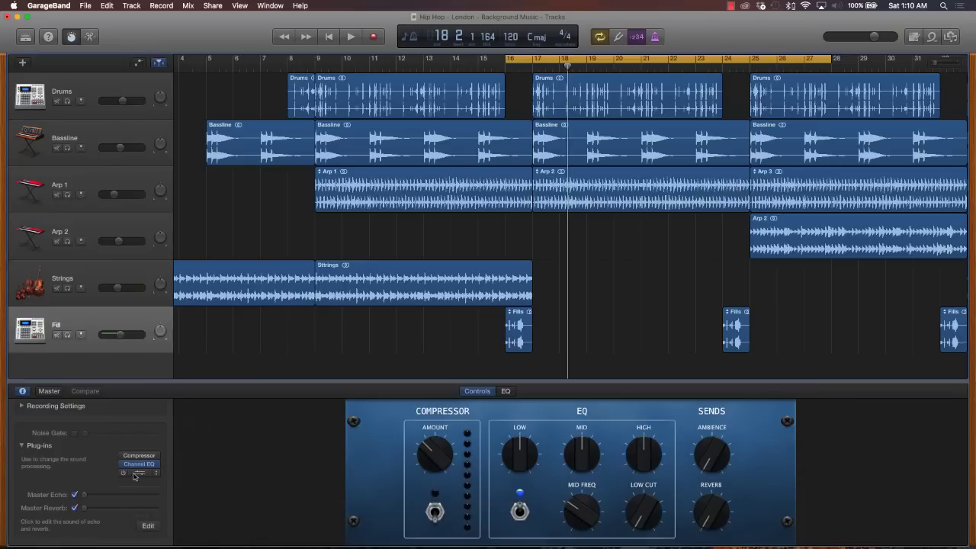